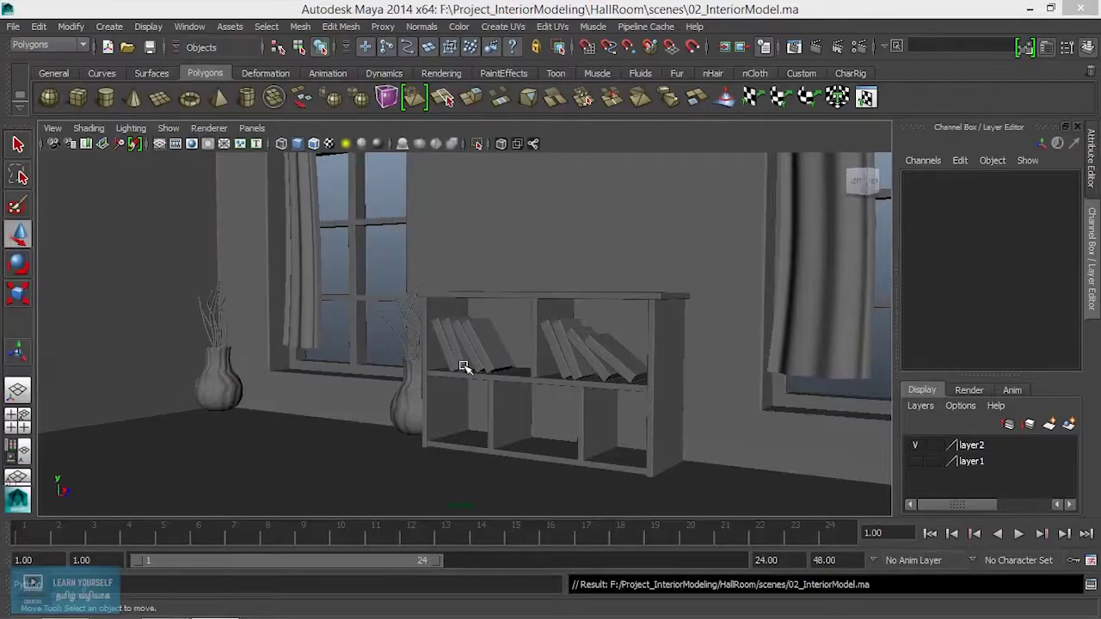
# - Orbit the view around the bookshelf cabinet in the interior room scene
pyautogui.moveTo(462, 366)
pyautogui.keyDown('alt'); pyautogui.mouseDown()
pyautogui.moveTo(479, 435)
pyautogui.moveTo(575, 433)
pyautogui.moveTo(553, 428)
pyautogui.mouseUp(); pyautogui.keyUp('alt')
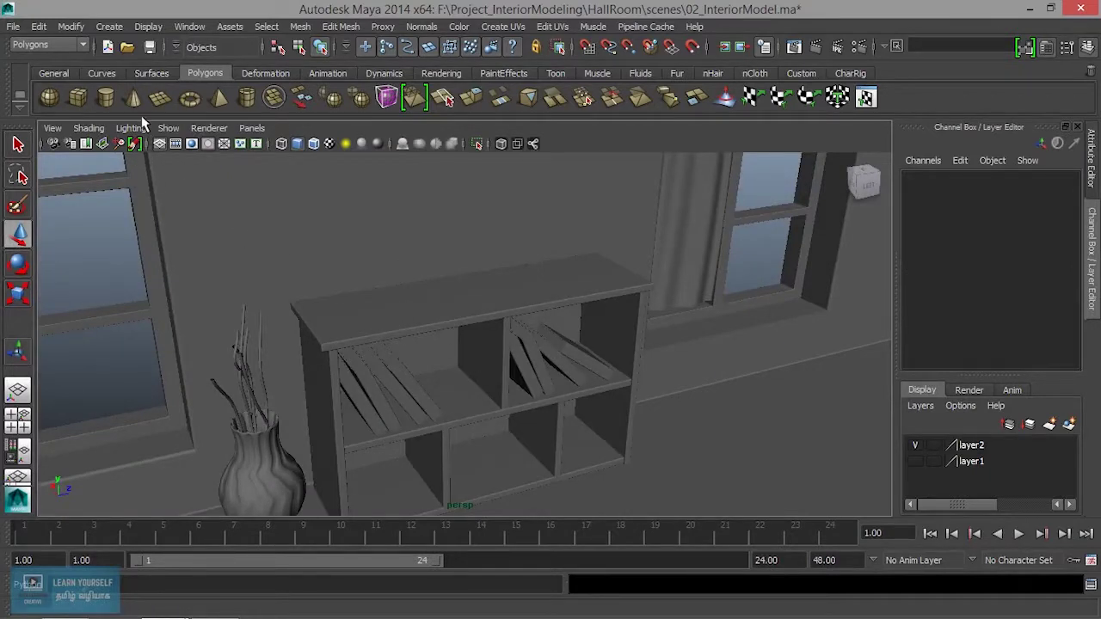
# - Create a polygon torus and raise it above the grid to Translate Y 2.828
pyautogui.click(102, 72)
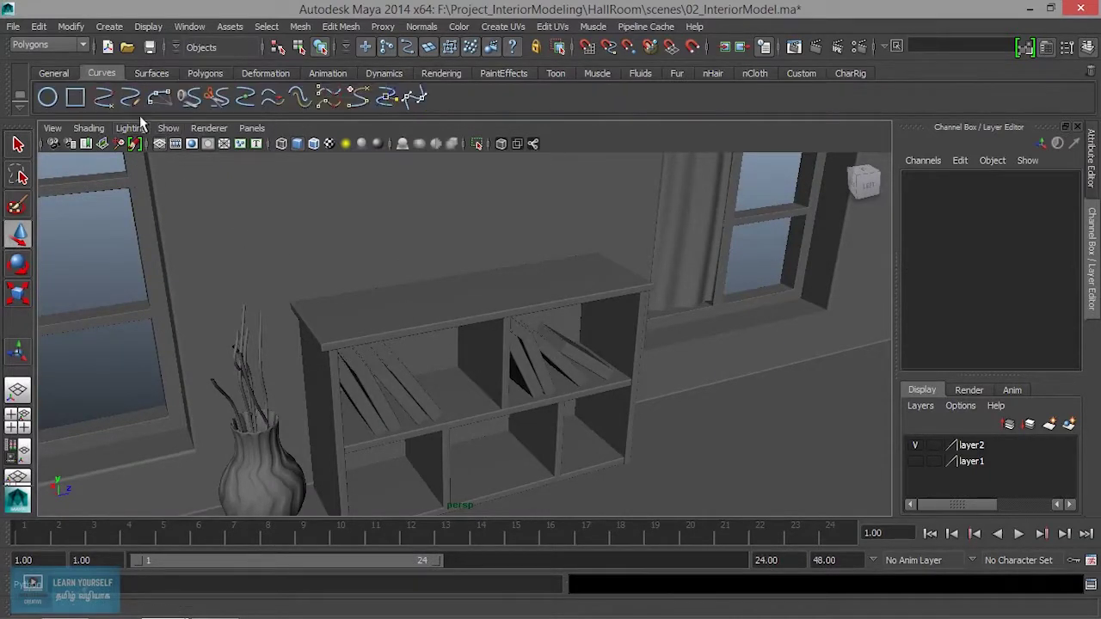
pyautogui.click(149, 74)
pyautogui.click(192, 74)
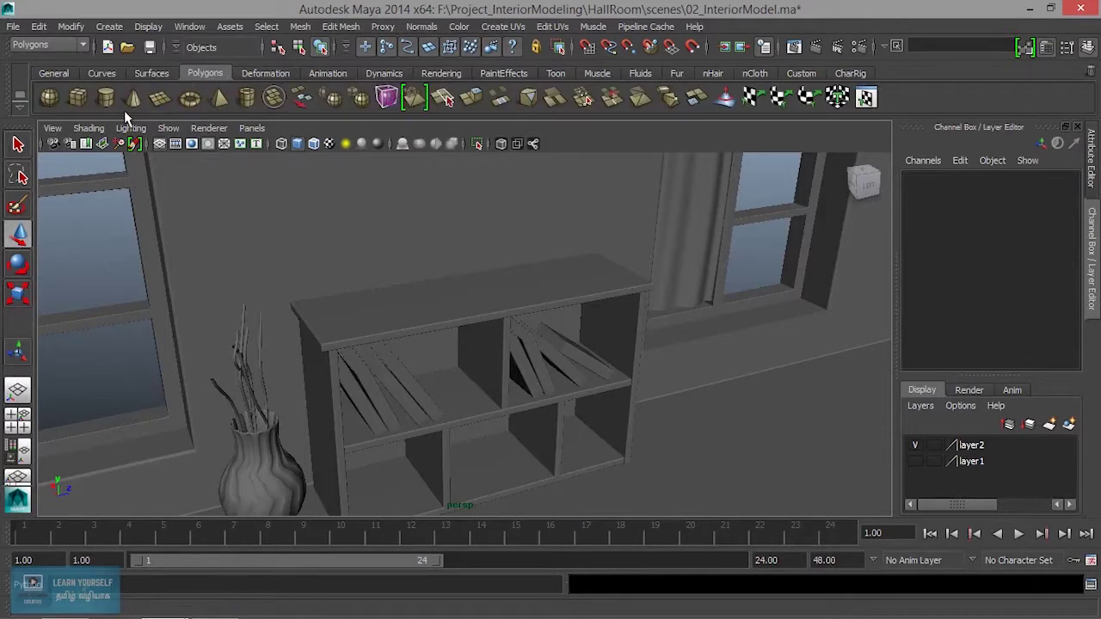
pyautogui.click(190, 98)
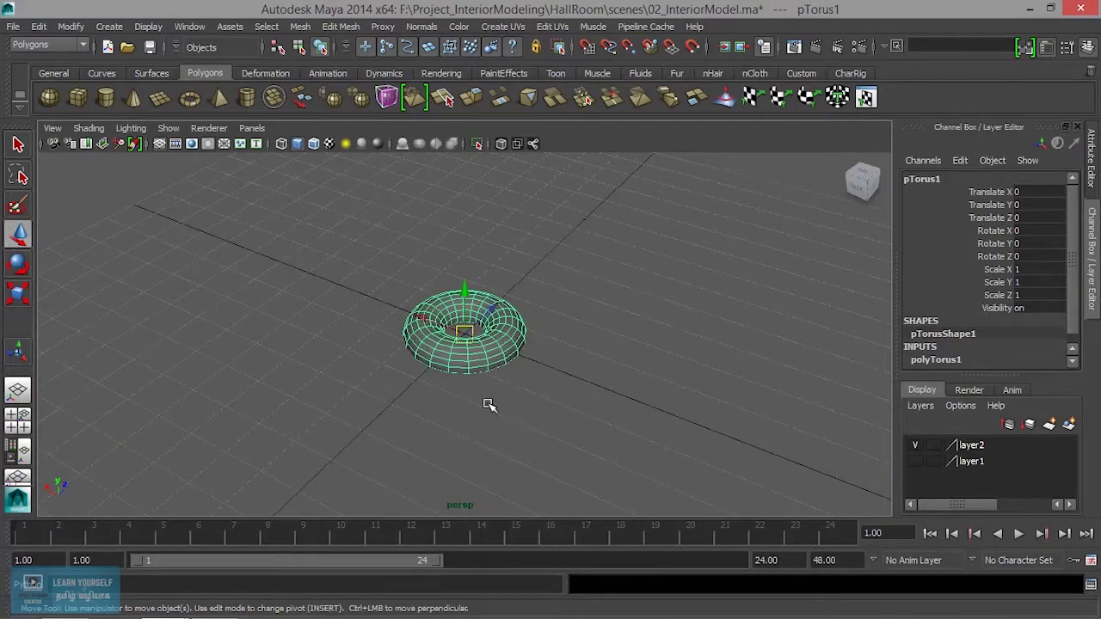
pyautogui.moveTo(461, 288); pyautogui.dragTo(469, 181)
pyautogui.keyDown('alt'); pyautogui.moveTo(458, 279); pyautogui.dragTo(443, 391, button='middle'); pyautogui.keyUp('alt')
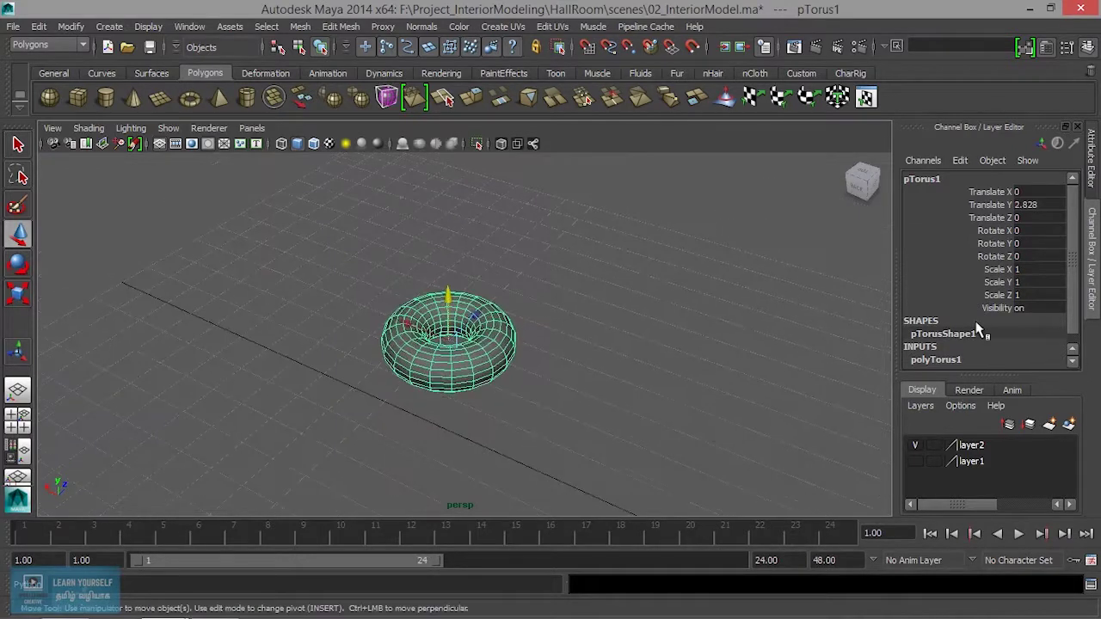
# - Cut the torus Subdivisions Axis and Height down to 4 for a square, faceted ring
pyautogui.scroll(-1, 984, 348)
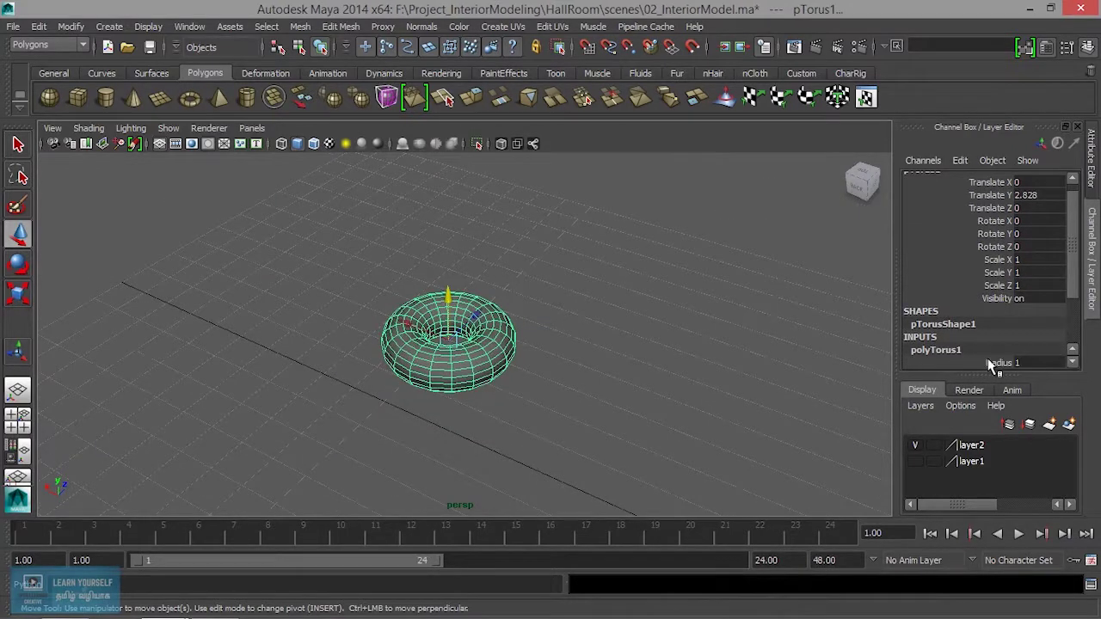
pyautogui.click(989, 354)
pyautogui.click(995, 341)
pyautogui.click(1006, 353)
pyautogui.scroll(-1, 1008, 365)
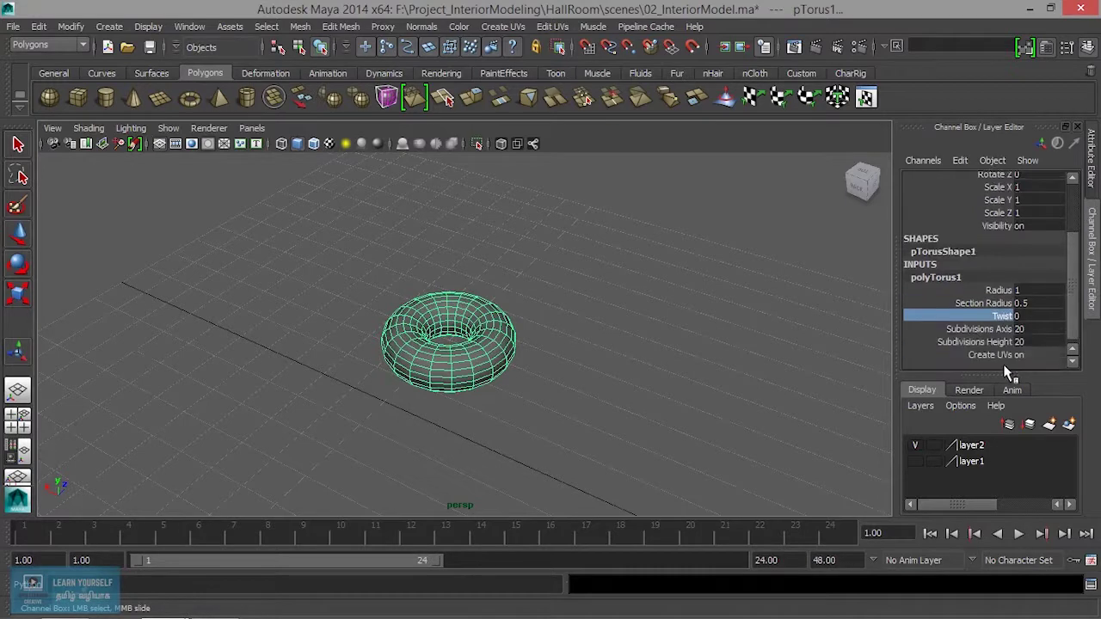
pyautogui.click(997, 329)
pyautogui.keyDown('shift'); pyautogui.click(1002, 342); pyautogui.keyUp('shift')
pyautogui.moveTo(707, 358); pyautogui.dragTo(572, 356, button='middle')
pyautogui.keyDown('alt'); pyautogui.moveTo(538, 369); pyautogui.dragTo(450, 387); pyautogui.keyUp('alt')
# - Set the torus Twist to 45
pyautogui.keyDown('alt'); pyautogui.moveTo(450, 386); pyautogui.dragTo(526, 418, button='right'); pyautogui.keyUp('alt')
pyautogui.click(1003, 317)
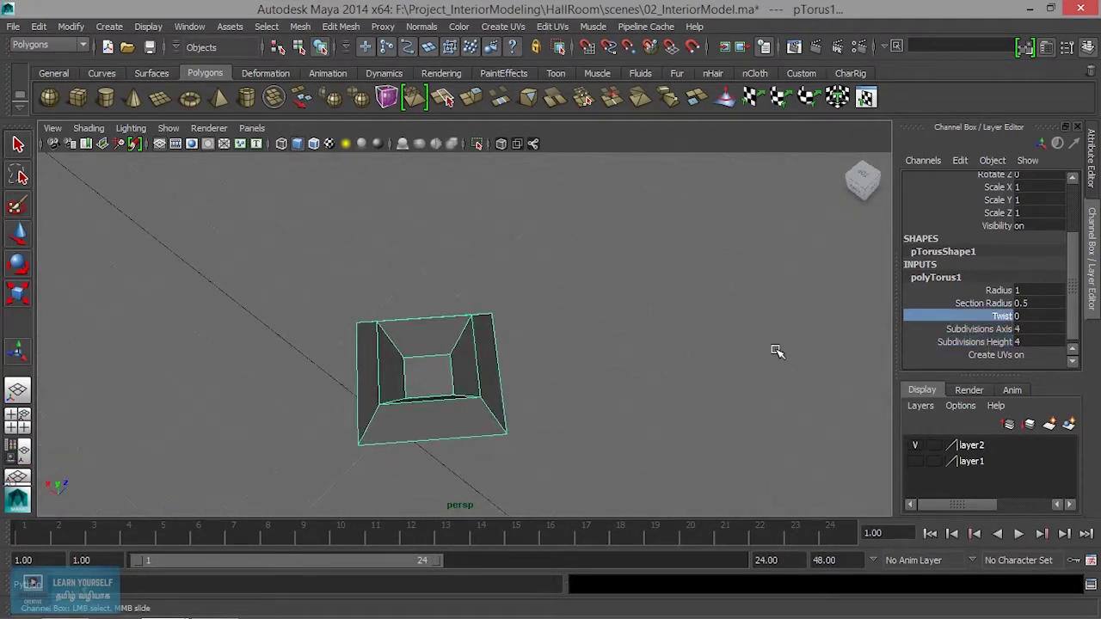
pyautogui.moveTo(491, 392); pyautogui.dragTo(524, 392, button='middle')
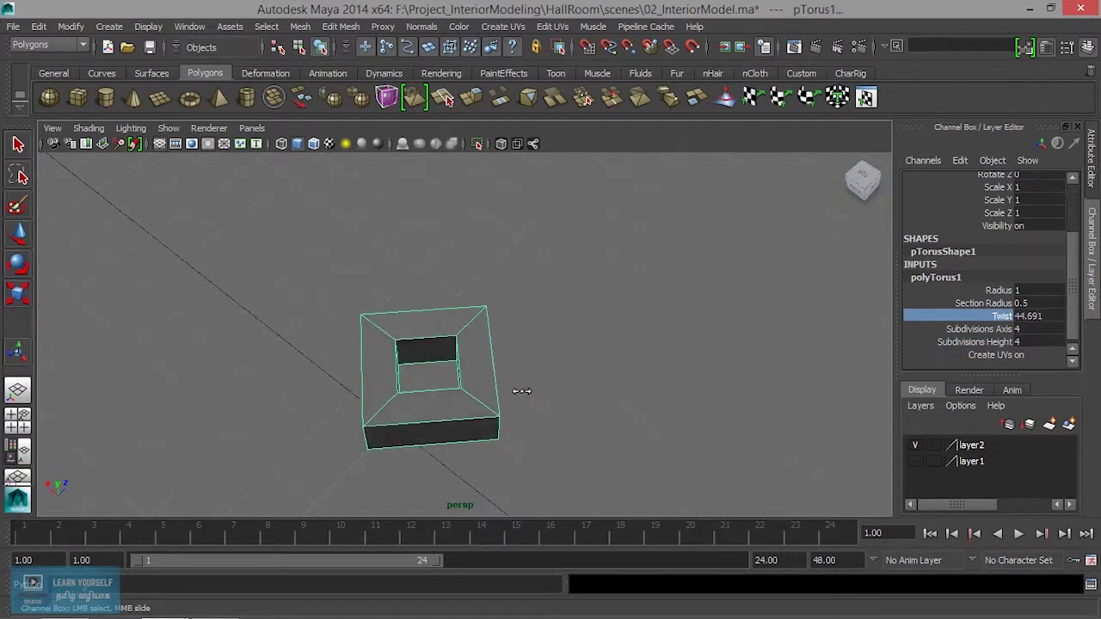
pyautogui.moveTo(523, 391); pyautogui.dragTo(511, 388, button='middle')
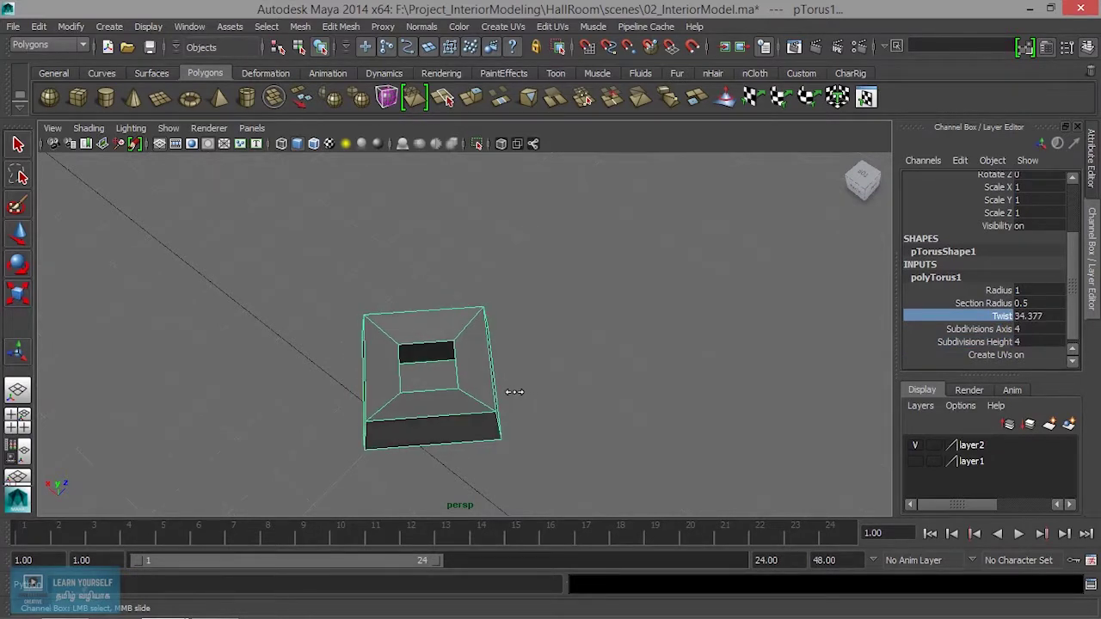
pyautogui.click(1041, 316)
pyautogui.write('45')
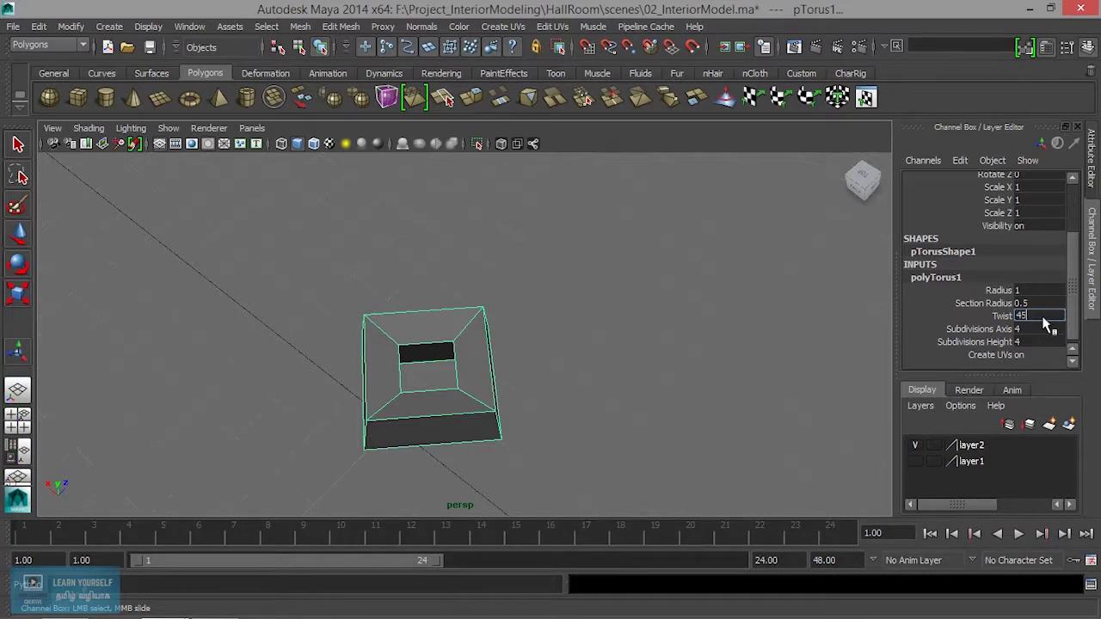
pyautogui.press('Return')
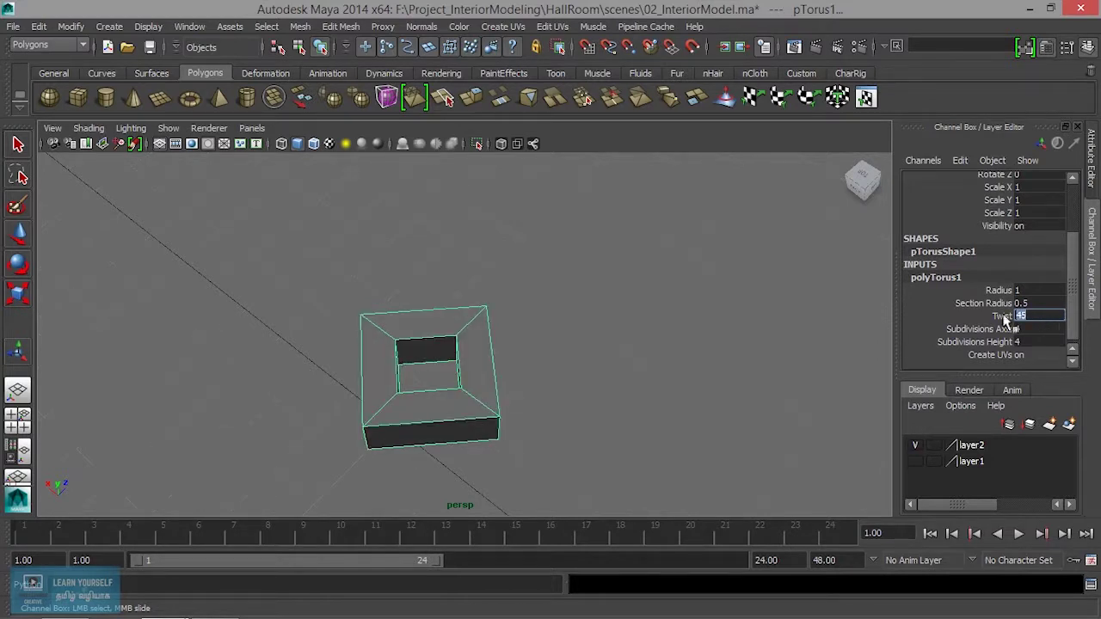
# - Enlarge the torus Radius to 5.3 and set its Section Radius to 0.5
pyautogui.keyDown('alt'); pyautogui.moveTo(690, 411); pyautogui.dragTo(462, 422); pyautogui.keyUp('alt')
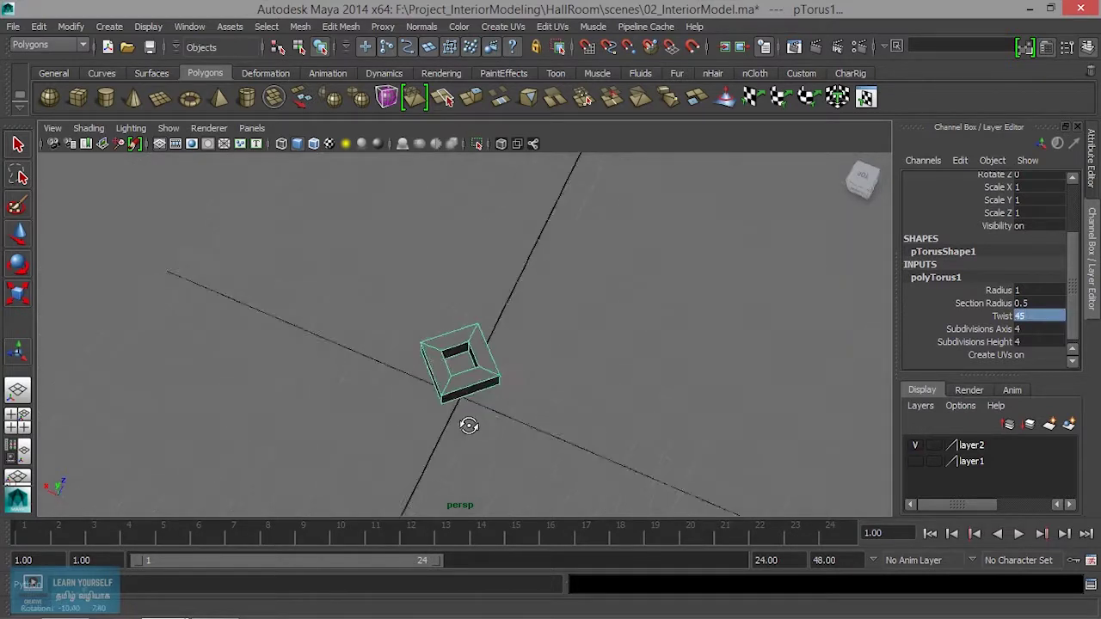
pyautogui.click(998, 291)
pyautogui.moveTo(560, 386); pyautogui.dragTo(598, 392, button='middle')
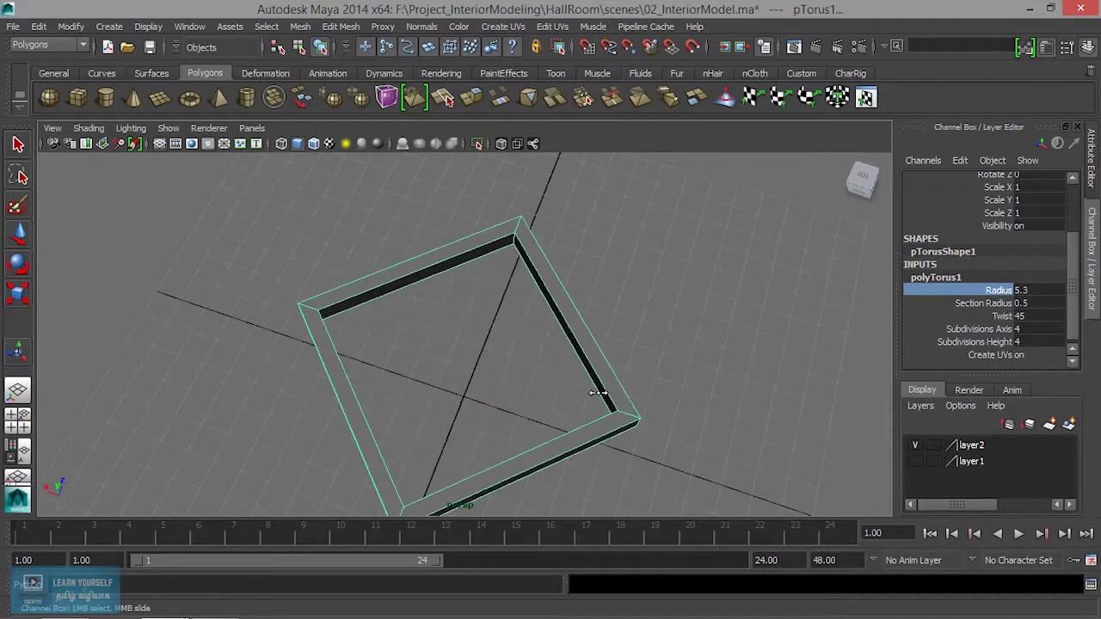
pyautogui.moveTo(598, 392)
pyautogui.keyDown('alt'); pyautogui.mouseDown()
pyautogui.moveTo(585, 386)
pyautogui.moveTo(659, 376)
pyautogui.moveTo(590, 386)
pyautogui.moveTo(627, 417)
pyautogui.moveTo(493, 413)
pyautogui.moveTo(572, 395)
pyautogui.mouseUp(); pyautogui.keyUp('alt')
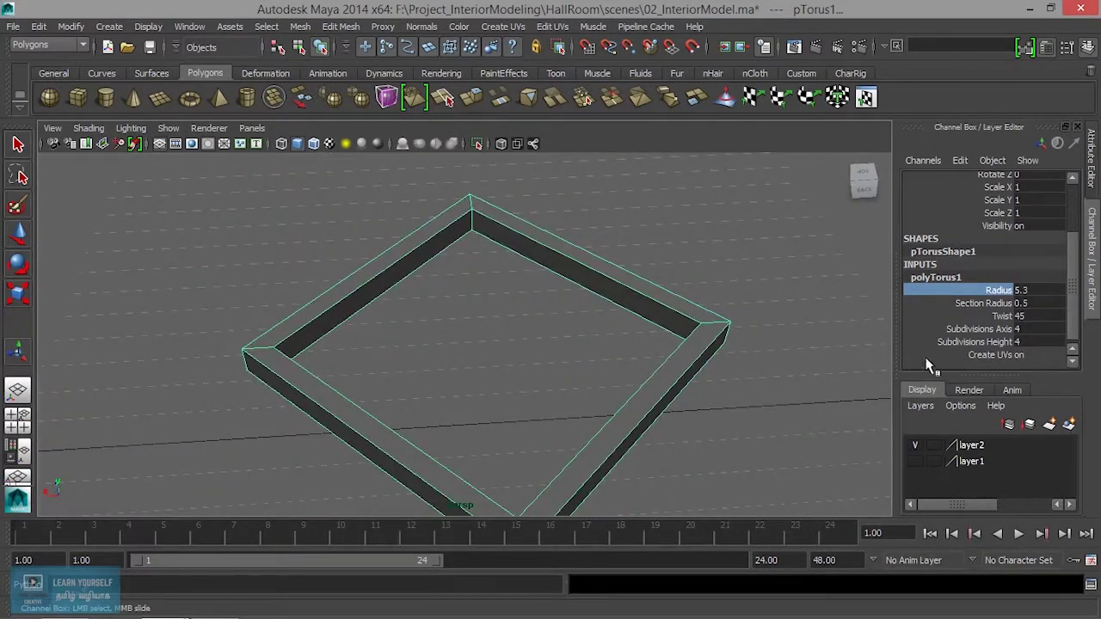
pyautogui.click(993, 304)
pyautogui.moveTo(731, 388); pyautogui.dragTo(727, 381, button='middle')
pyautogui.moveTo(727, 381)
pyautogui.keyDown('alt'); pyautogui.mouseDown()
pyautogui.moveTo(580, 373)
pyautogui.moveTo(606, 359)
pyautogui.mouseUp(); pyautogui.keyUp('alt')
pyautogui.moveTo(710, 252); pyautogui.dragTo(770, 249, button='right')
# - Create a polygon plane, raise and scale it up, and rotate it 45° in Y
pyautogui.press('w')
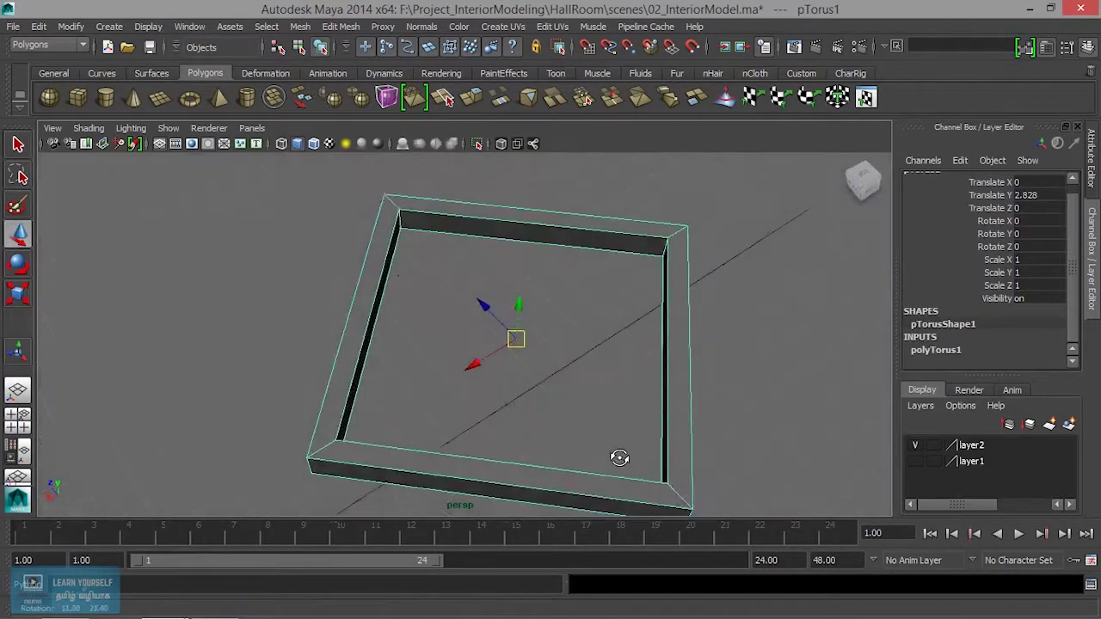
pyautogui.click(160, 97)
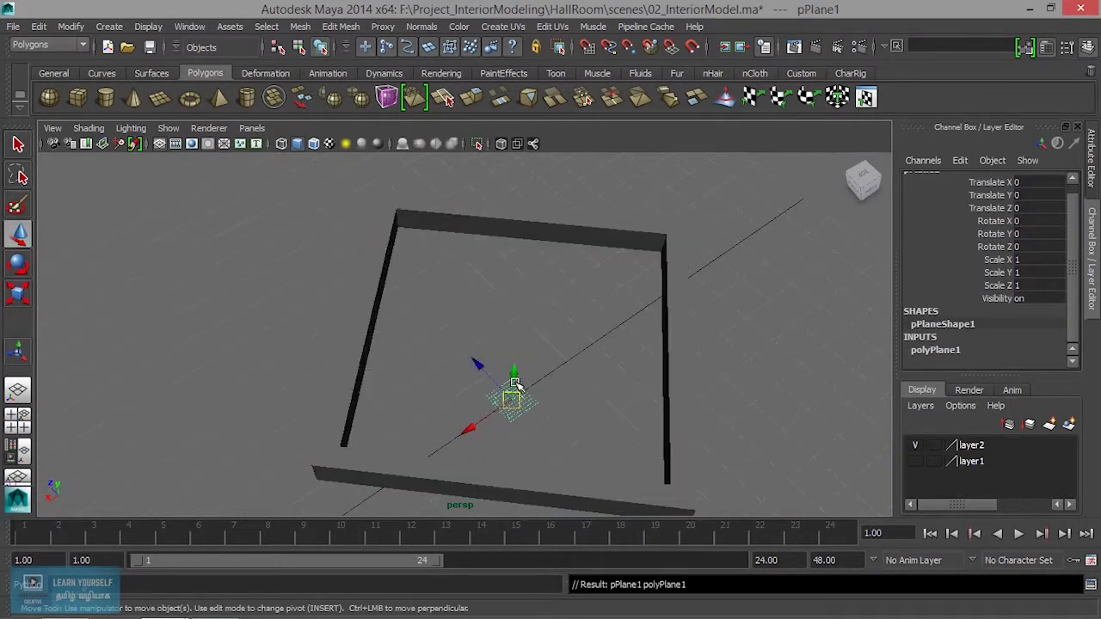
pyautogui.moveTo(515, 383); pyautogui.dragTo(529, 234)
pyautogui.keyDown('alt'); pyautogui.moveTo(547, 370); pyautogui.dragTo(590, 334); pyautogui.keyUp('alt')
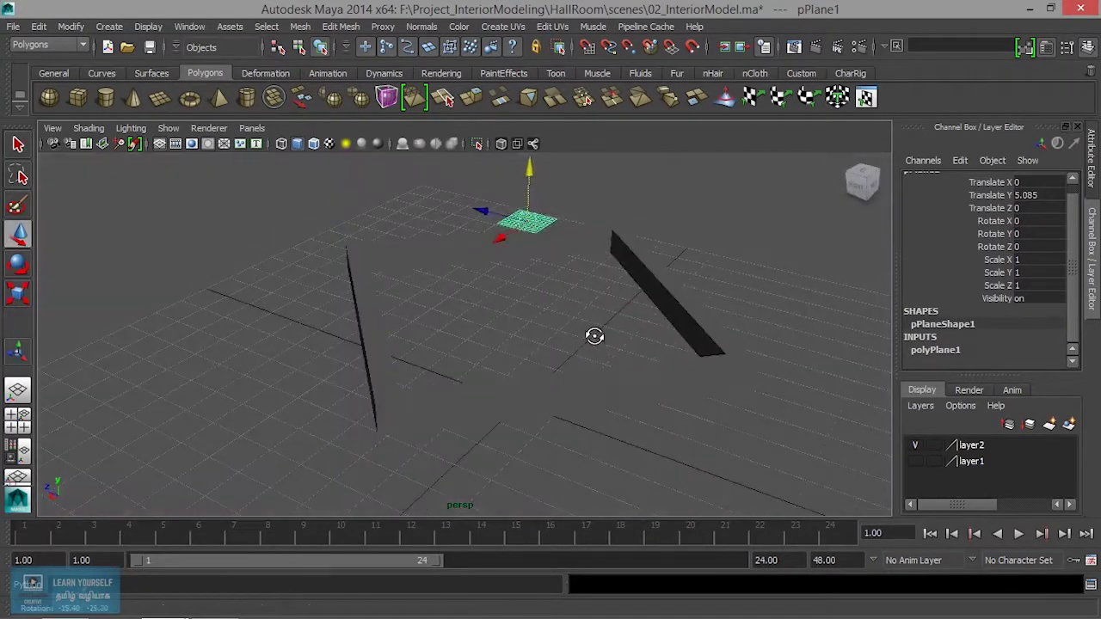
pyautogui.press('r')
pyautogui.moveTo(526, 223); pyautogui.dragTo(663, 283)
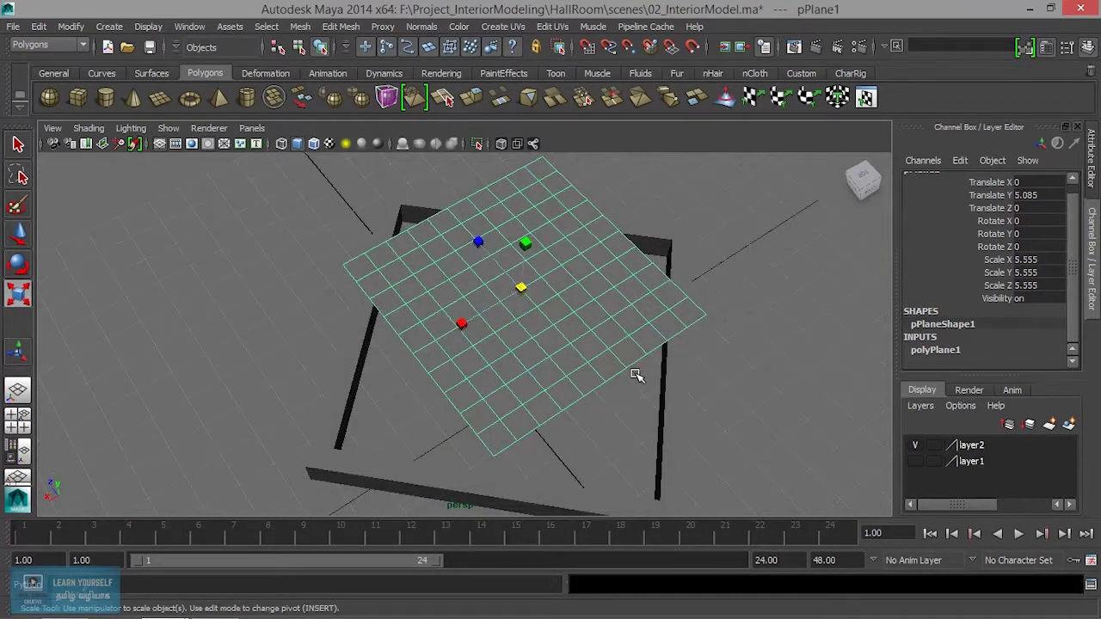
pyautogui.press('e')
pyautogui.moveTo(539, 352); pyautogui.dragTo(577, 342)
pyautogui.click(1044, 239)
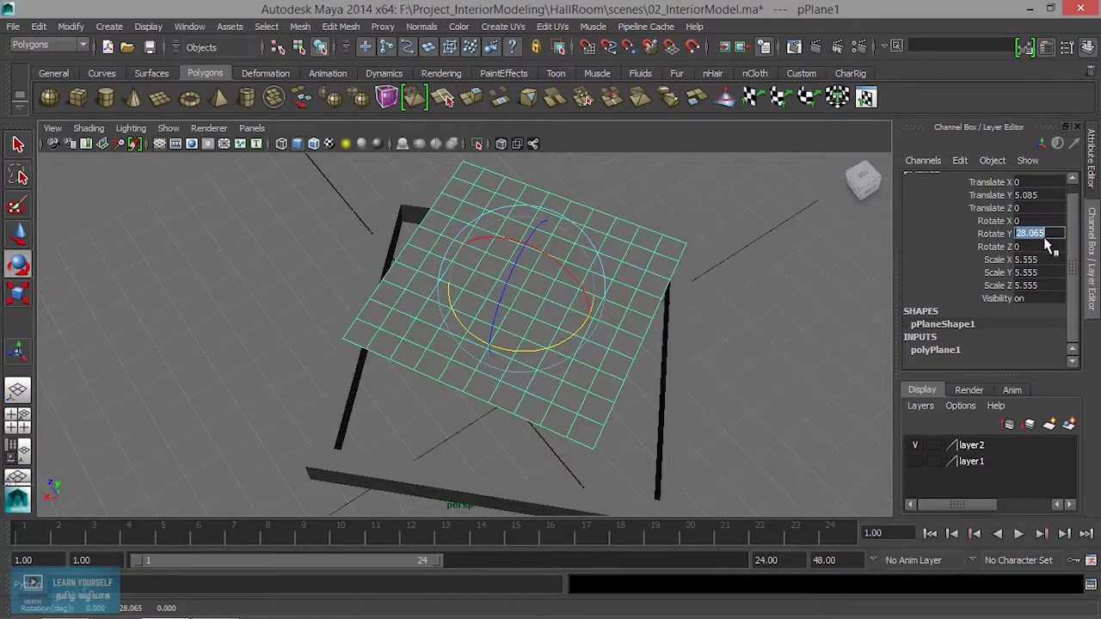
pyautogui.write('45')
pyautogui.press('Return')
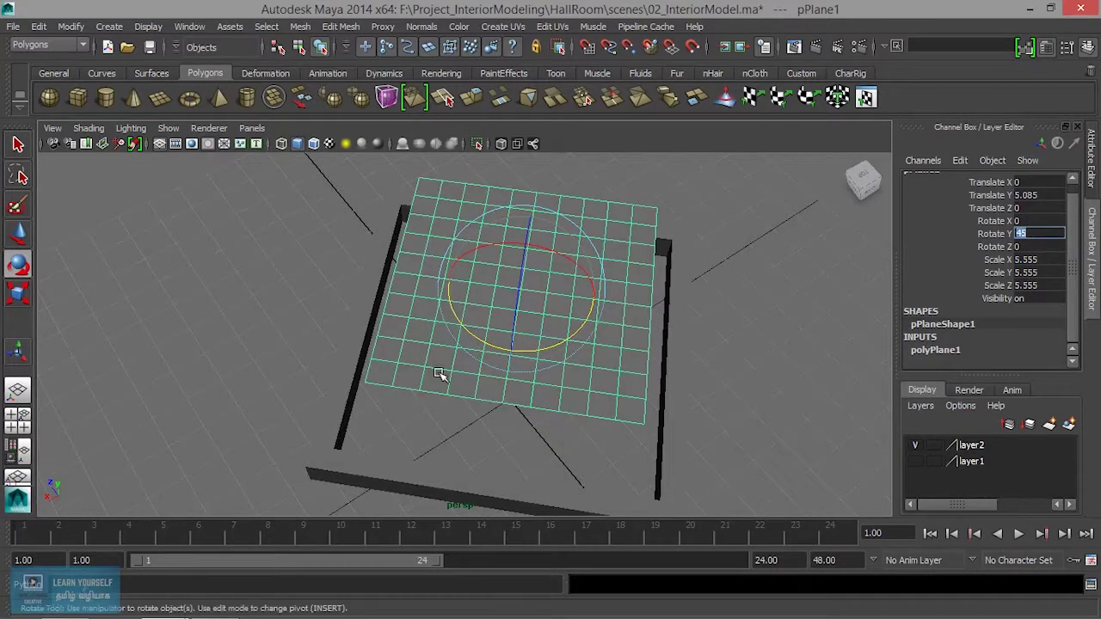
# - Lower the plane to the frame's height and scale it to 7.054 to fill the frame
pyautogui.moveTo(438, 374)
pyautogui.keyDown('alt'); pyautogui.mouseDown()
pyautogui.moveTo(410, 347)
pyautogui.moveTo(522, 241)
pyautogui.mouseUp(); pyautogui.keyUp('alt')
pyautogui.press('w')
pyautogui.moveTo(524, 185)
pyautogui.mouseDown()
pyautogui.moveTo(516, 344)
pyautogui.moveTo(553, 324)
pyautogui.moveTo(585, 332)
pyautogui.mouseUp()
pyautogui.press('r')
pyautogui.moveTo(599, 381)
pyautogui.keyDown('alt'); pyautogui.mouseDown()
pyautogui.moveTo(418, 373)
pyautogui.moveTo(517, 394)
pyautogui.moveTo(560, 376)
pyautogui.mouseUp(); pyautogui.keyUp('alt')
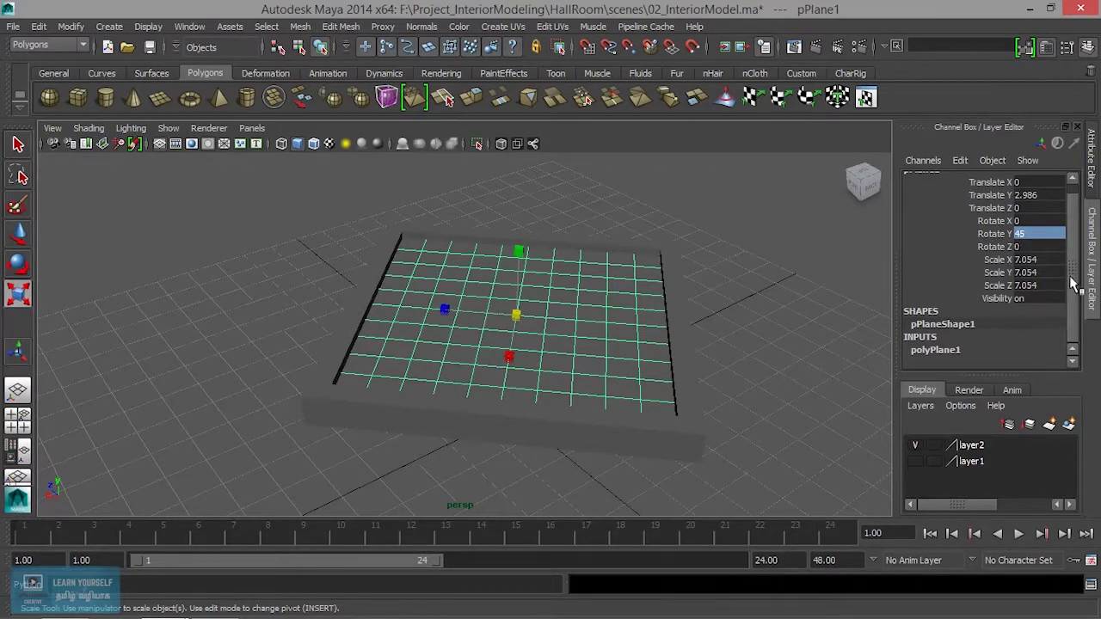
# - Reduce the plane's Subdivisions Width and Height to 1 for a single face
pyautogui.click(935, 350)
pyautogui.moveTo(989, 324); pyautogui.dragTo(989, 337)
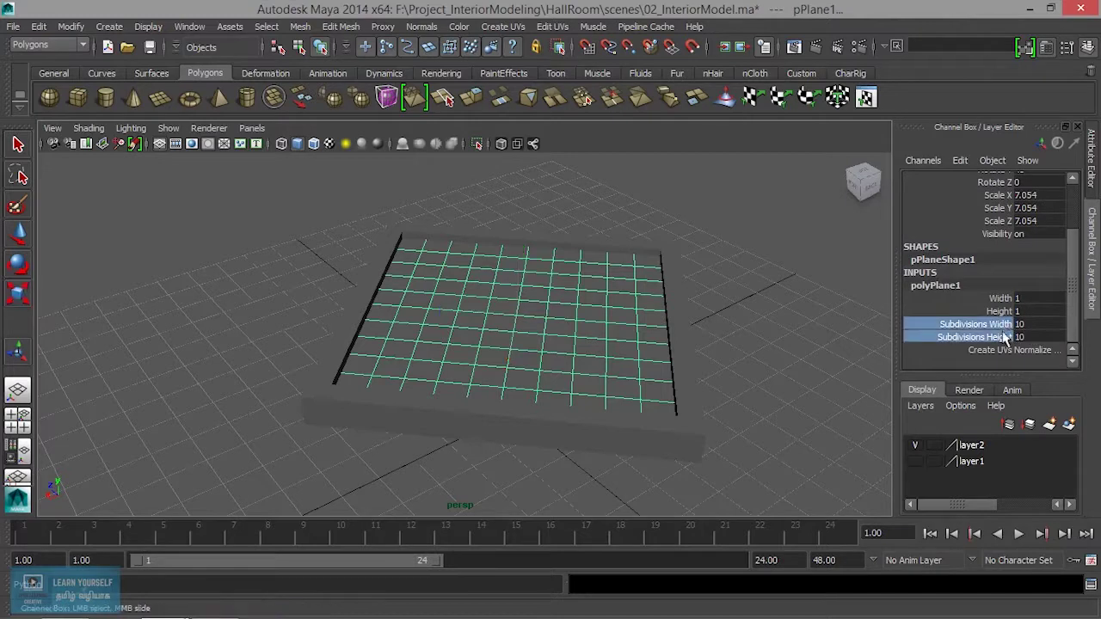
pyautogui.moveTo(654, 381); pyautogui.dragTo(488, 377, button='middle')
pyautogui.moveTo(490, 377)
pyautogui.keyDown('alt'); pyautogui.mouseDown()
pyautogui.moveTo(690, 413)
pyautogui.moveTo(644, 399)
pyautogui.moveTo(442, 448)
pyautogui.moveTo(436, 433)
pyautogui.mouseUp(); pyautogui.keyUp('alt')
pyautogui.click(607, 425)
# - Select the frame's left-corner vertices in vertex mode, then return to object mode
pyautogui.moveTo(458, 388)
pyautogui.keyDown('alt'); pyautogui.mouseDown()
pyautogui.moveTo(604, 386)
pyautogui.moveTo(646, 401)
pyautogui.moveTo(533, 407)
pyautogui.moveTo(528, 362)
pyautogui.mouseUp(); pyautogui.keyUp('alt')
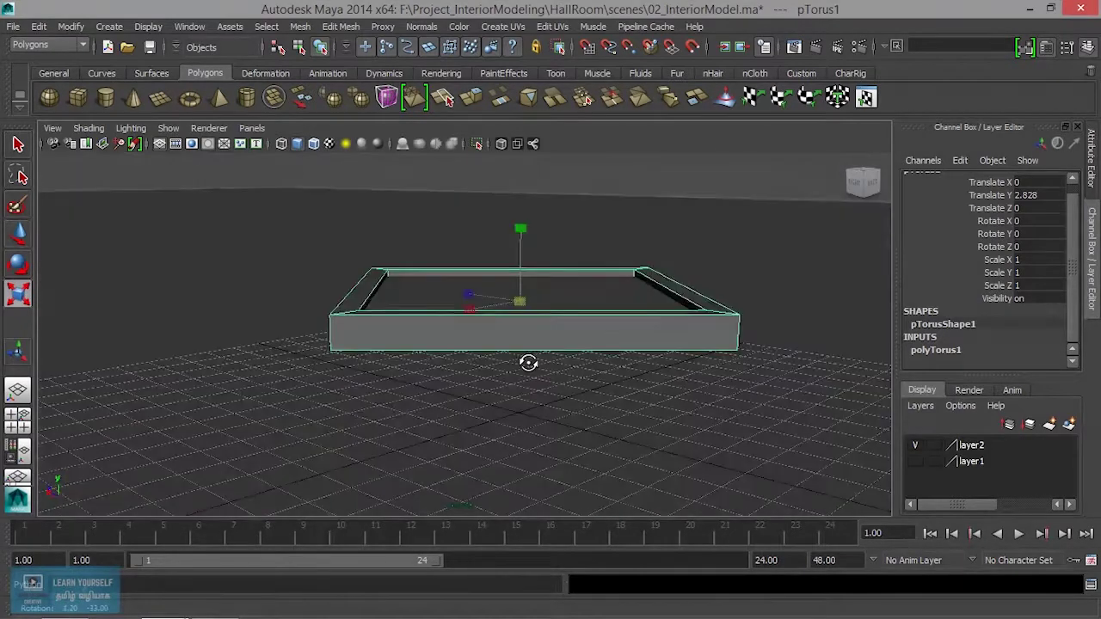
pyautogui.moveTo(526, 252); pyautogui.dragTo(462, 251, button='right')
pyautogui.moveTo(267, 254)
pyautogui.mouseDown()
pyautogui.moveTo(454, 418)
pyautogui.moveTo(430, 432)
pyautogui.moveTo(431, 448)
pyautogui.mouseUp()
pyautogui.press('w')
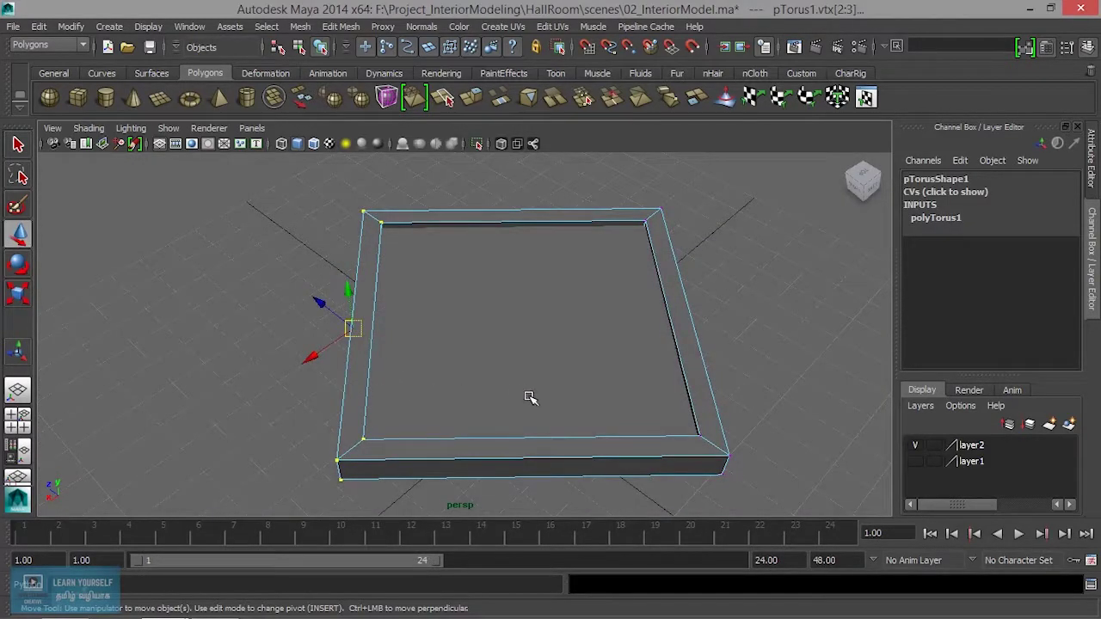
pyautogui.keyDown('alt'); pyautogui.moveTo(540, 417); pyautogui.dragTo(494, 374); pyautogui.keyUp('alt')
pyautogui.moveTo(551, 258); pyautogui.dragTo(619, 232, button='right')
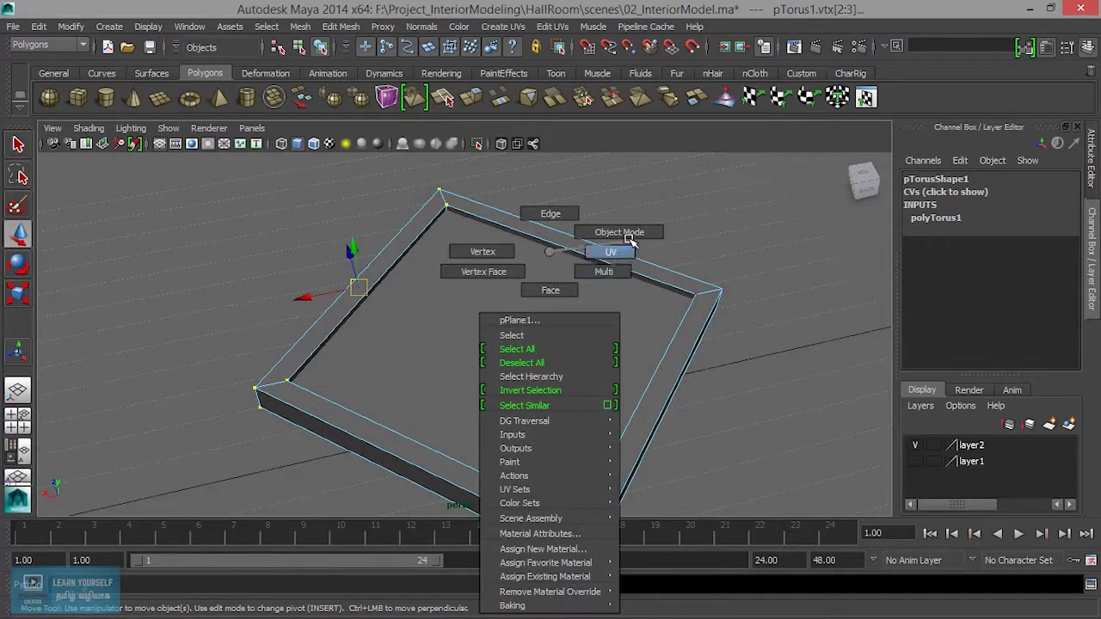
pyautogui.keyDown('alt'); pyautogui.moveTo(620, 233); pyautogui.dragTo(706, 316); pyautogui.keyUp('alt')
pyautogui.click(705, 316)
pyautogui.moveTo(609, 263); pyautogui.dragTo(668, 231, button='right')
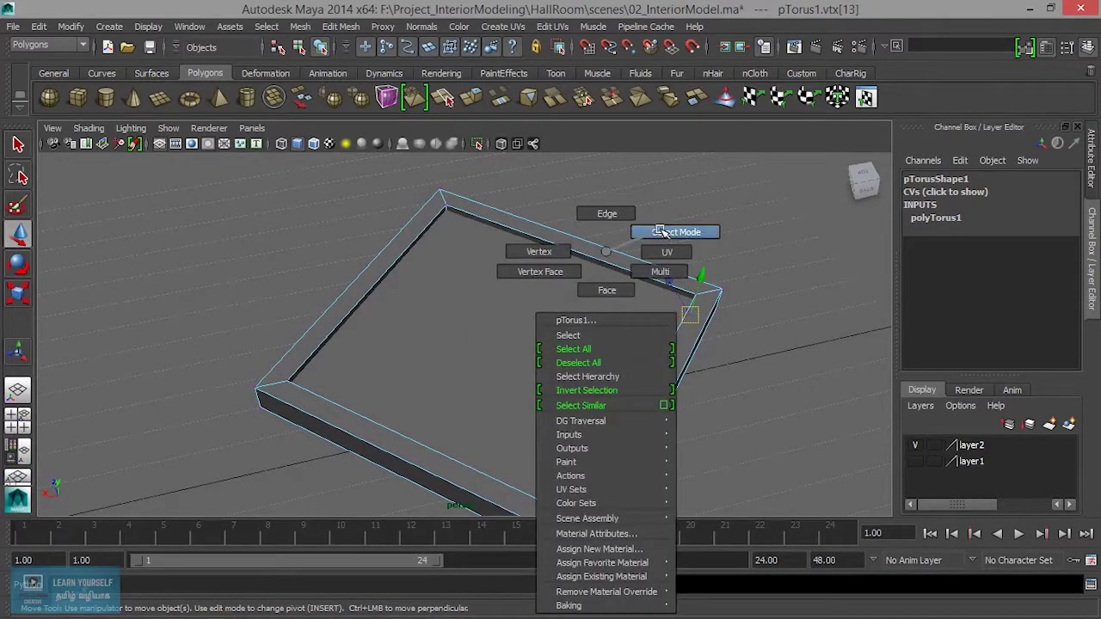
# - Set the torus frame's Rotate Y to 45
pyautogui.click(648, 263)
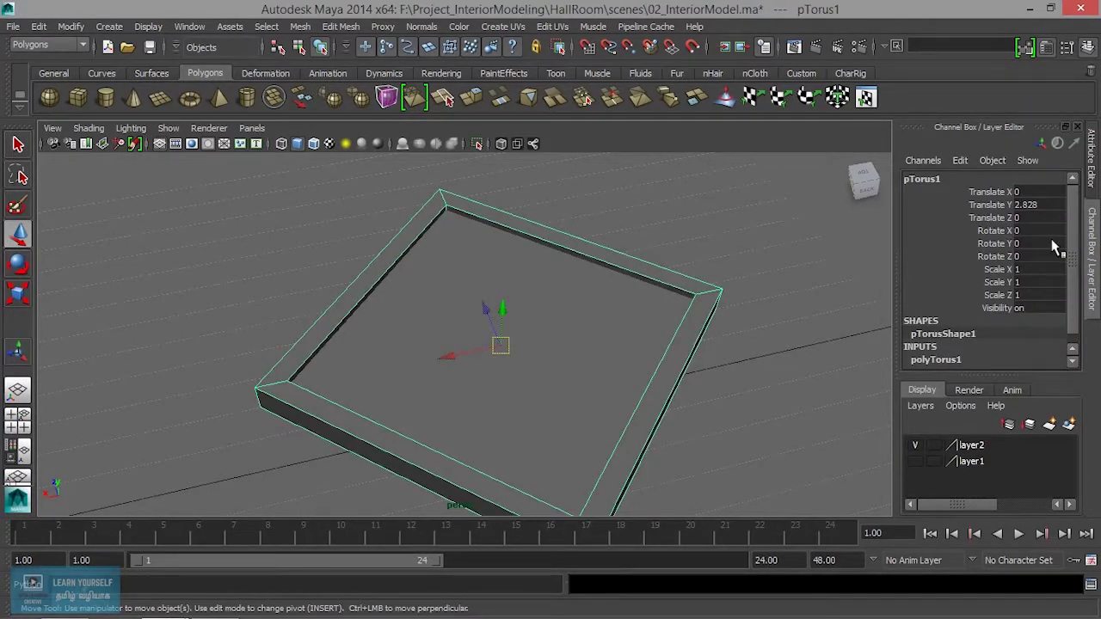
pyautogui.press('e')
pyautogui.moveTo(554, 397); pyautogui.dragTo(516, 404)
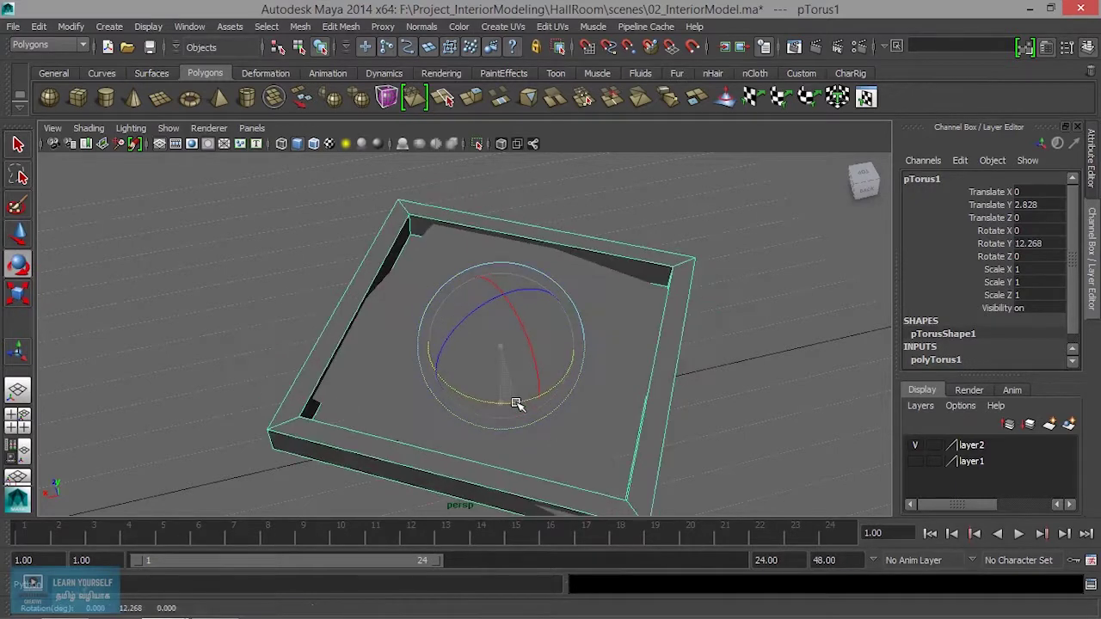
pyautogui.click(1044, 245)
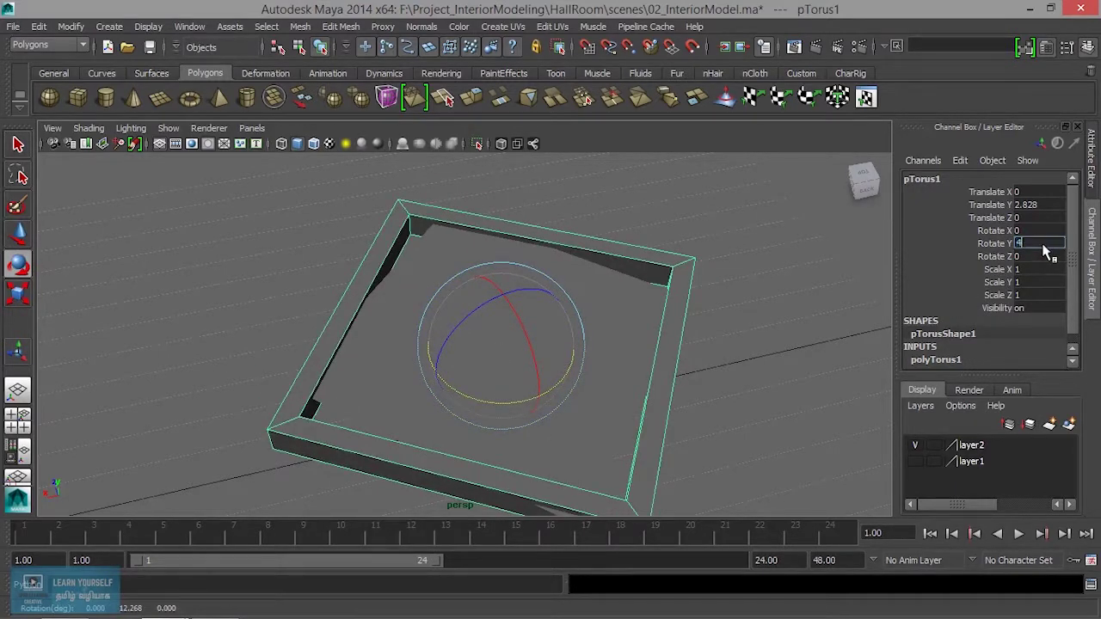
pyautogui.write('5')
pyautogui.press('Return')
# - Reset the backing plane's Rotate Y to 0 and reselect the torus frame
pyautogui.click(654, 366)
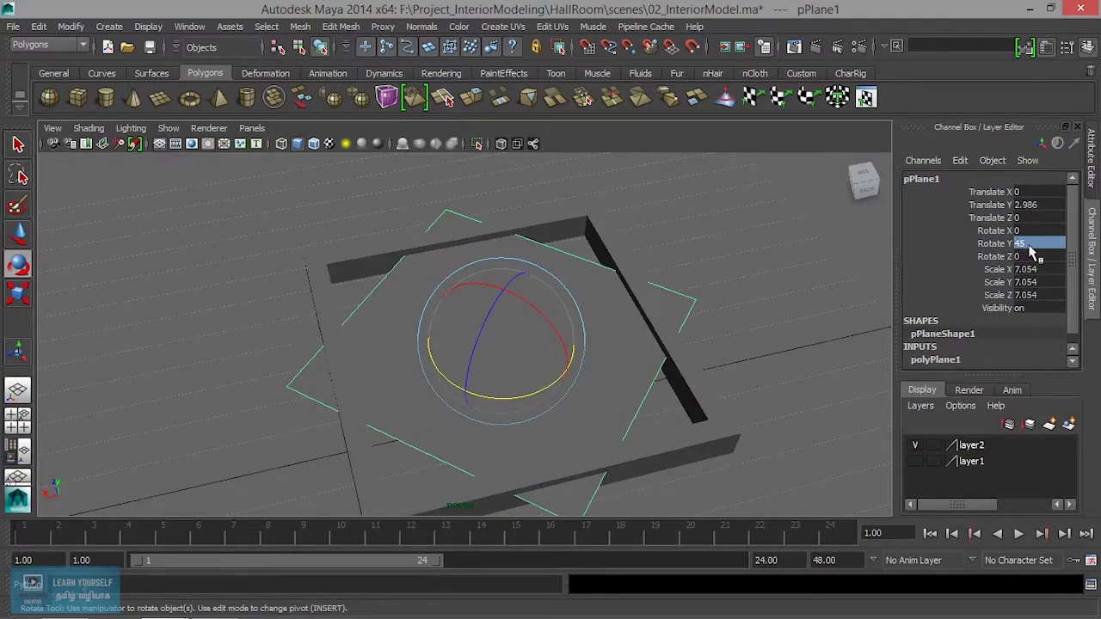
pyautogui.write('0')
pyautogui.press('Return')
pyautogui.moveTo(588, 448)
pyautogui.keyDown('alt'); pyautogui.mouseDown()
pyautogui.moveTo(482, 418)
pyautogui.moveTo(493, 393)
pyautogui.mouseUp(); pyautogui.keyUp('alt')
pyautogui.click(502, 390)
pyautogui.moveTo(560, 394)
pyautogui.keyDown('alt'); pyautogui.mouseDown()
pyautogui.moveTo(591, 448)
pyautogui.moveTo(602, 406)
pyautogui.mouseUp(); pyautogui.keyUp('alt')
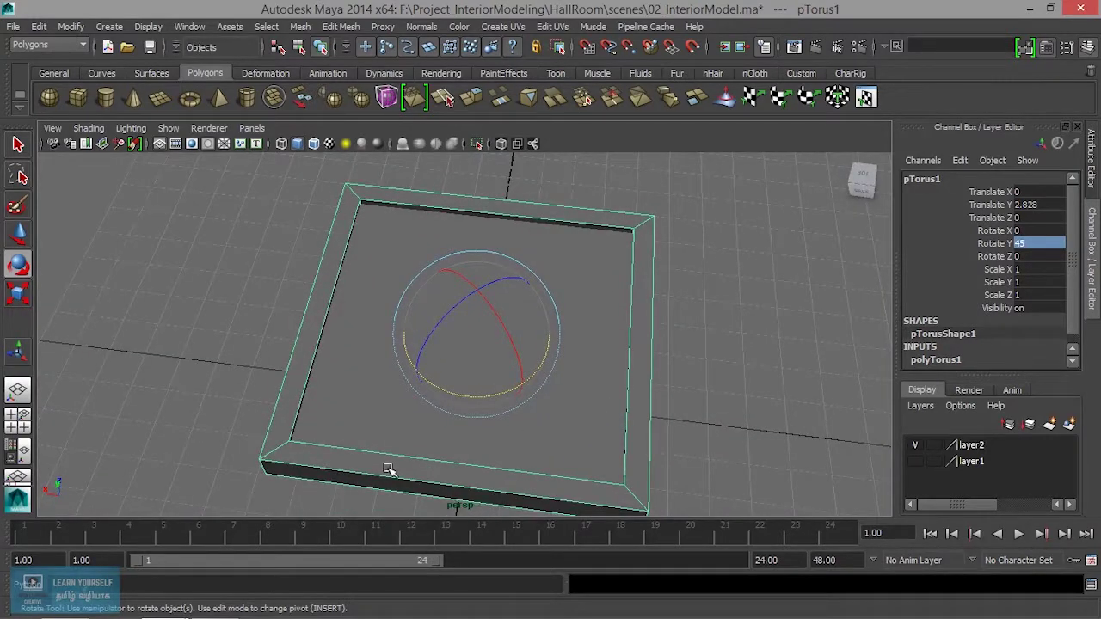
# - Shift two side vertices of the frame to the right along X
pyautogui.moveTo(388, 468); pyautogui.dragTo(314, 248, button='right')
pyautogui.scroll(-3, 415, 395)
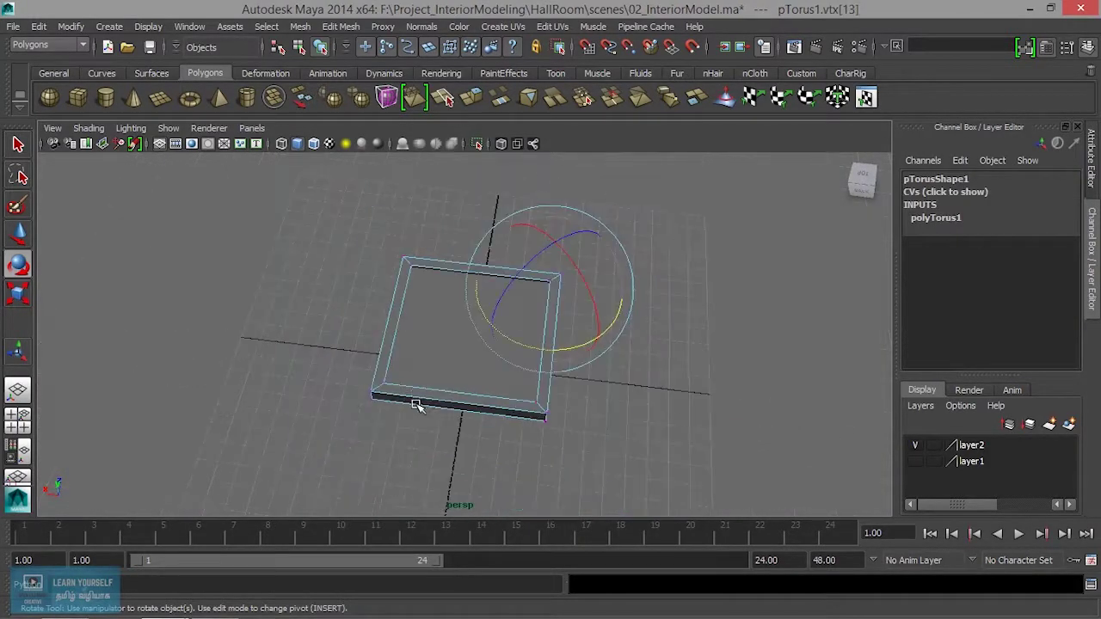
pyautogui.keyDown('alt'); pyautogui.moveTo(416, 395); pyautogui.dragTo(385, 326); pyautogui.keyUp('alt')
pyautogui.moveTo(490, 491); pyautogui.dragTo(491, 491)
pyautogui.keyDown('alt'); pyautogui.moveTo(462, 514); pyautogui.dragTo(416, 322); pyautogui.keyUp('alt')
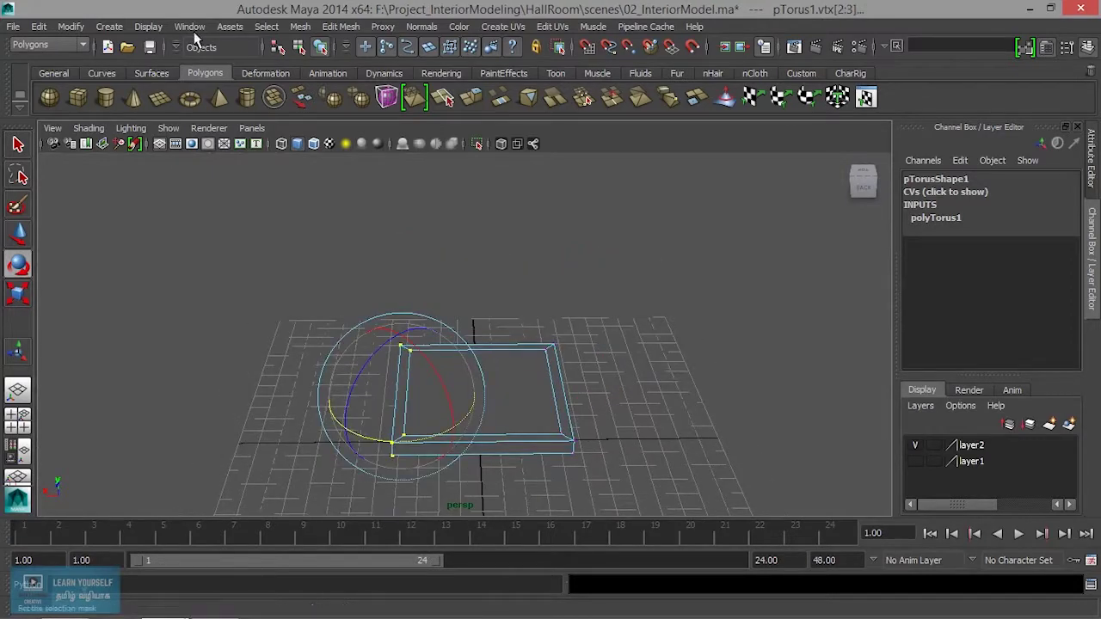
pyautogui.moveTo(509, 398)
pyautogui.keyDown('alt'); pyautogui.mouseDown()
pyautogui.moveTo(491, 450)
pyautogui.moveTo(450, 479)
pyautogui.mouseUp(); pyautogui.keyUp('alt')
pyautogui.press('w')
pyautogui.moveTo(350, 393); pyautogui.dragTo(375, 395)
# - Move the plane's left-edge vertices right in wireframe to fit the frame, then return to shaded
pyautogui.press('F8')
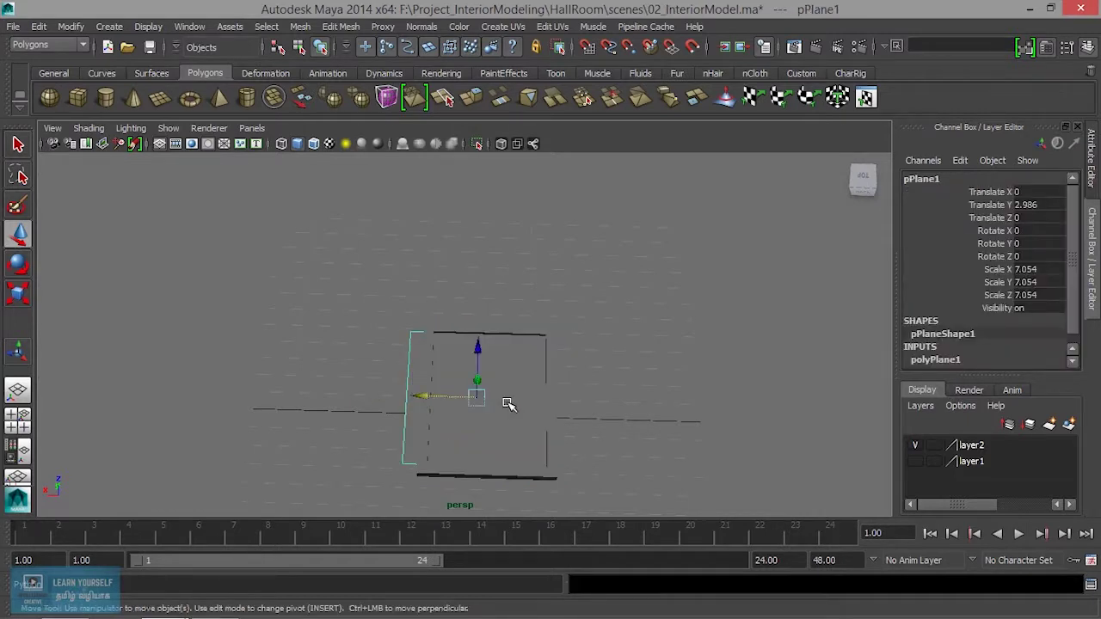
pyautogui.moveTo(526, 401); pyautogui.dragTo(460, 247, button='right')
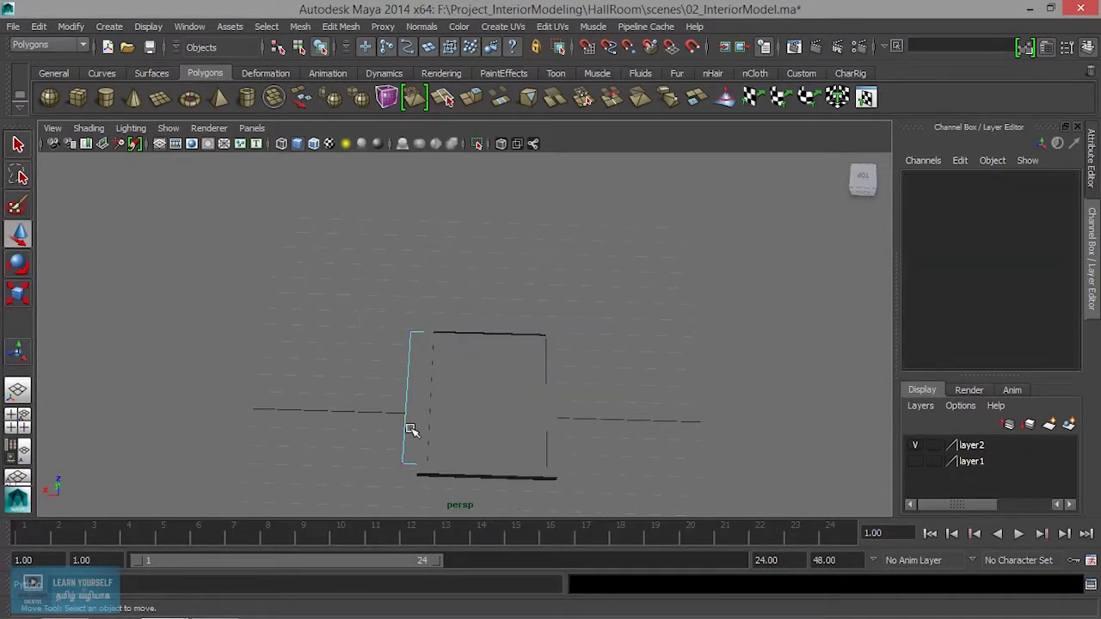
pyautogui.press('4')
pyautogui.scroll(3, 442, 469)
pyautogui.scroll(2, 442, 469)
pyautogui.moveTo(308, 372); pyautogui.dragTo(347, 373)
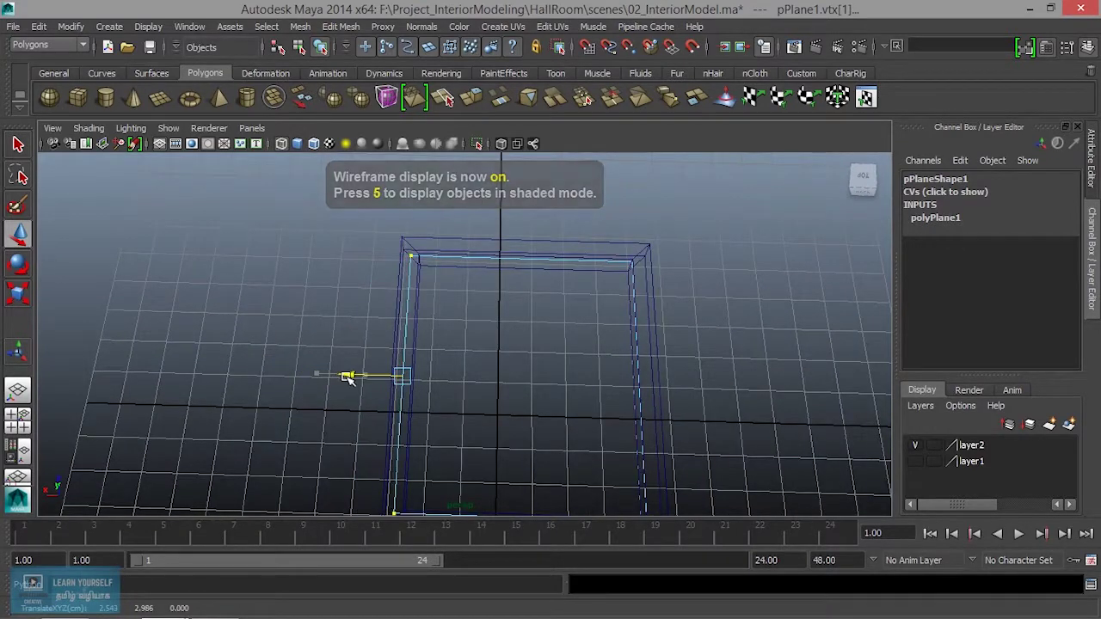
pyautogui.moveTo(504, 247); pyautogui.dragTo(584, 238, button='right')
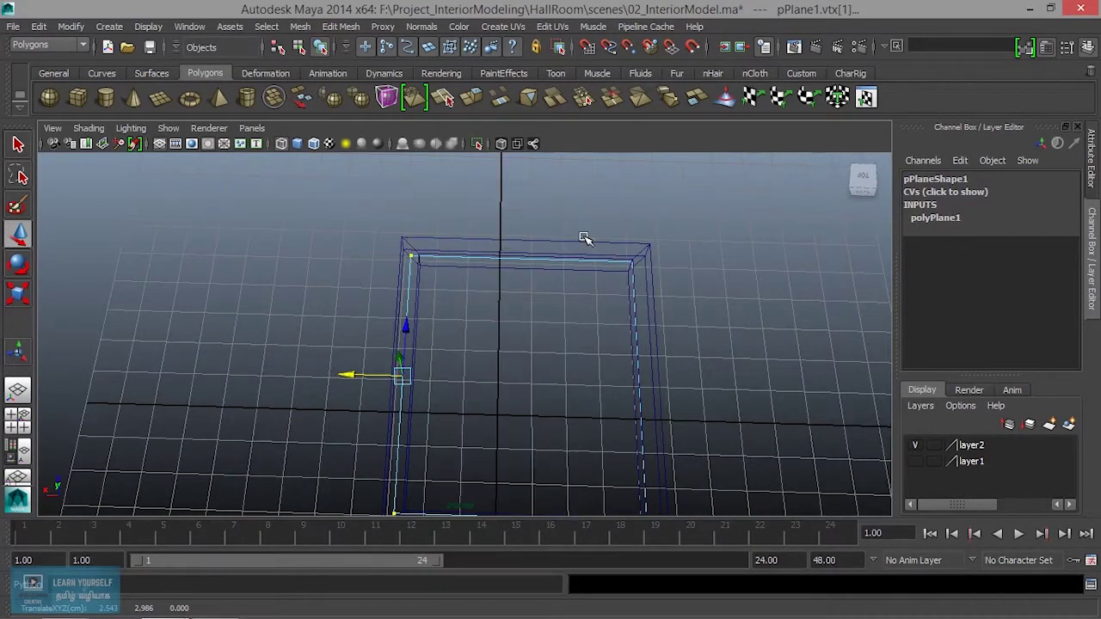
pyautogui.press('5')
pyautogui.moveTo(580, 315)
pyautogui.keyDown('alt'); pyautogui.mouseDown()
pyautogui.moveTo(567, 349)
pyautogui.moveTo(450, 304)
pyautogui.mouseUp(); pyautogui.keyUp('alt')
pyautogui.keyDown('alt'); pyautogui.moveTo(450, 305); pyautogui.dragTo(597, 462, button='middle'); pyautogui.keyUp('alt')
pyautogui.keyDown('alt'); pyautogui.moveTo(597, 462); pyautogui.dragTo(553, 386); pyautogui.keyUp('alt')
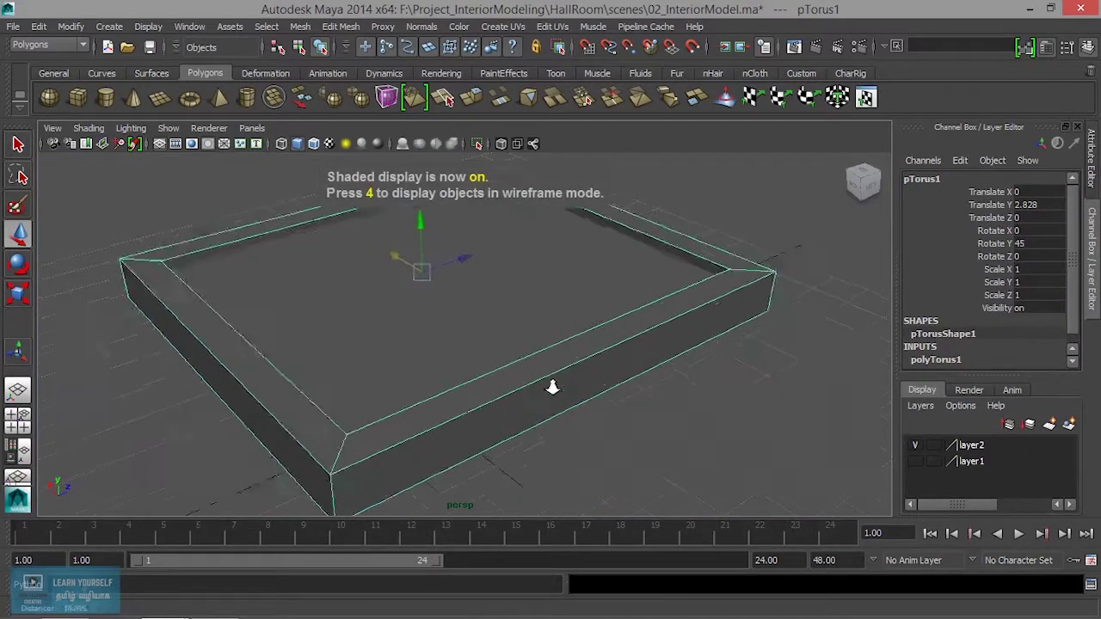
pyautogui.keyDown('alt'); pyautogui.moveTo(553, 386); pyautogui.dragTo(634, 376, button='right'); pyautogui.keyUp('alt')
pyautogui.moveTo(582, 253); pyautogui.dragTo(582, 220, button='right')
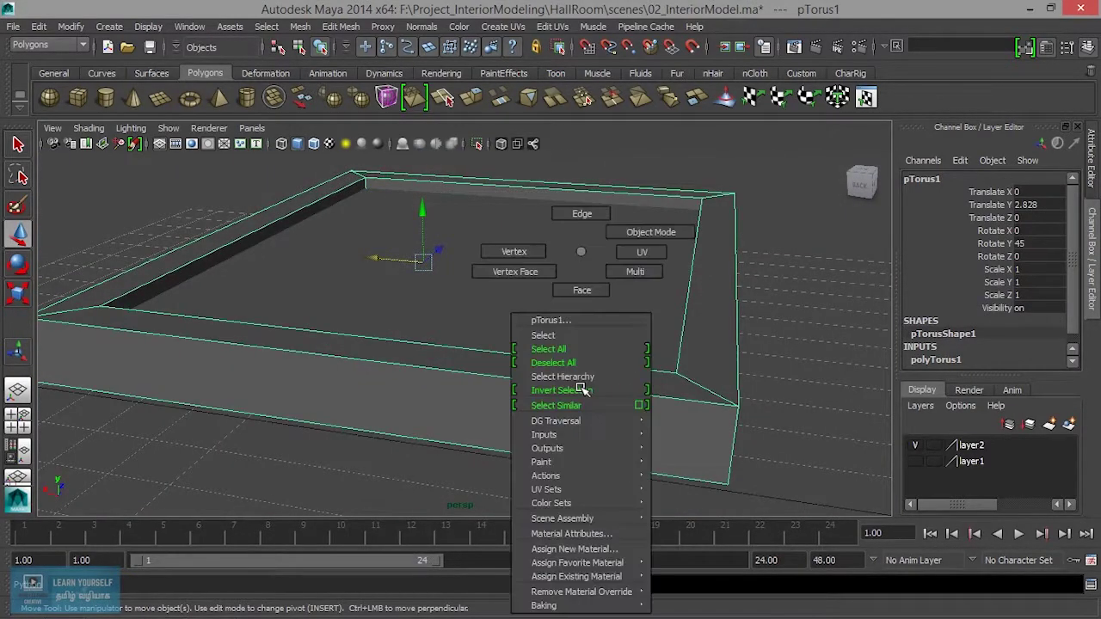
# - Select three edge loops around the frame
pyautogui.doubleClick(678, 396)
pyautogui.moveTo(696, 401)
pyautogui.keyDown('alt'); pyautogui.mouseDown()
pyautogui.moveTo(683, 413)
pyautogui.moveTo(730, 420)
pyautogui.mouseUp(); pyautogui.keyUp('alt')
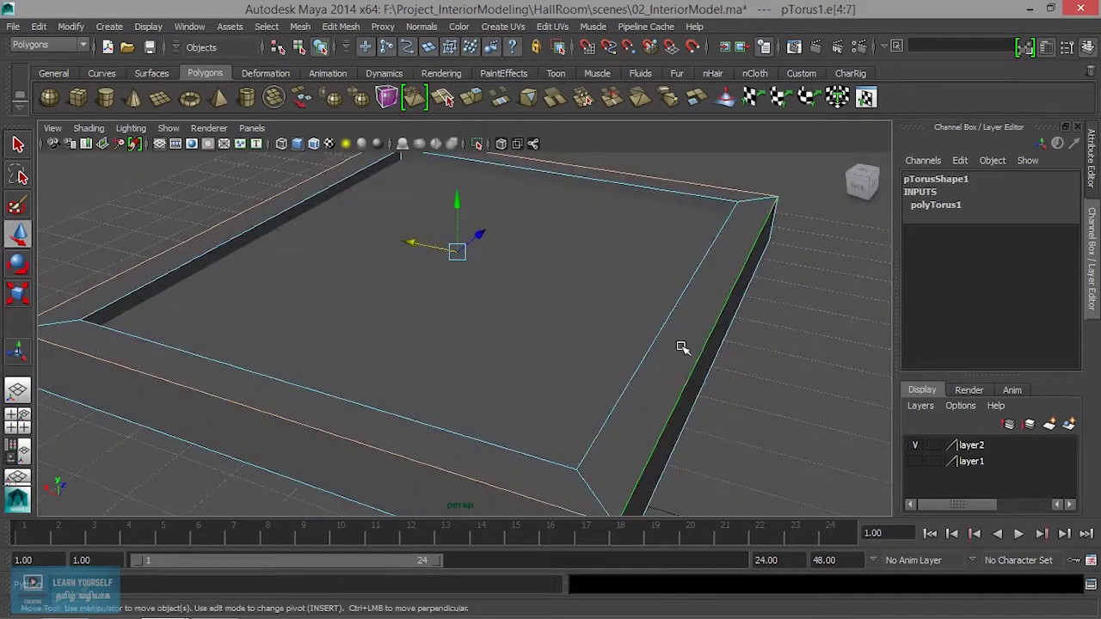
pyautogui.keyDown('shift'); pyautogui.doubleClick(656, 339); pyautogui.keyUp('shift')
pyautogui.scroll(2, 665, 336)
pyautogui.scroll(-2, 665, 337)
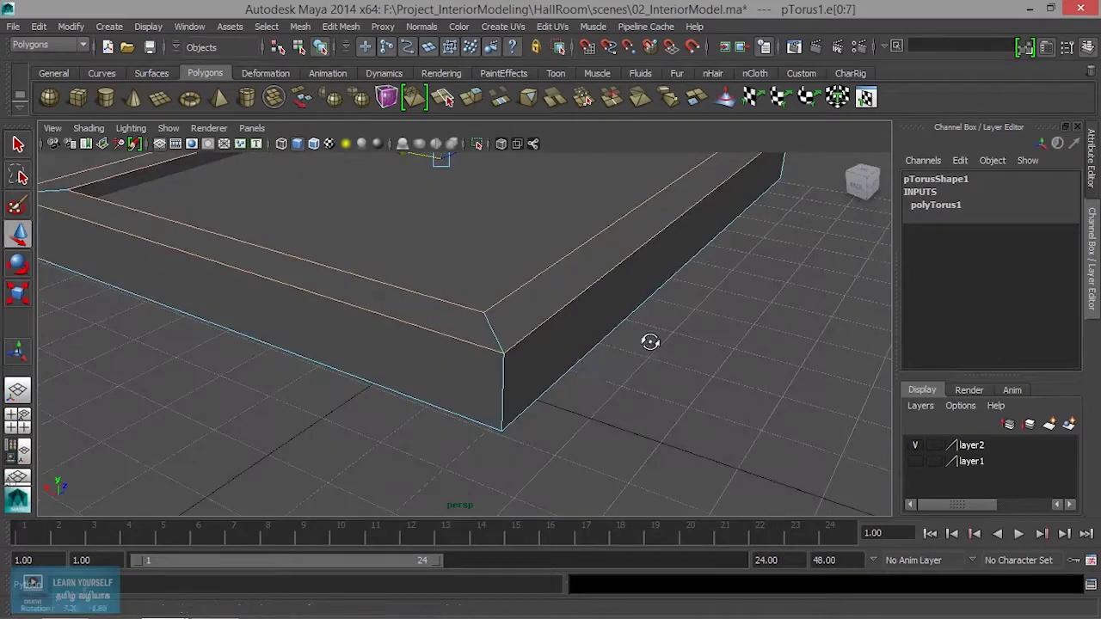
pyautogui.keyDown('shift'); pyautogui.doubleClick(546, 382); pyautogui.keyUp('shift')
pyautogui.moveTo(545, 382)
pyautogui.keyDown('alt'); pyautogui.mouseDown()
pyautogui.moveTo(634, 453)
pyautogui.moveTo(639, 418)
pyautogui.moveTo(671, 438)
pyautogui.moveTo(735, 423)
pyautogui.moveTo(560, 448)
pyautogui.mouseUp(); pyautogui.keyUp('alt')
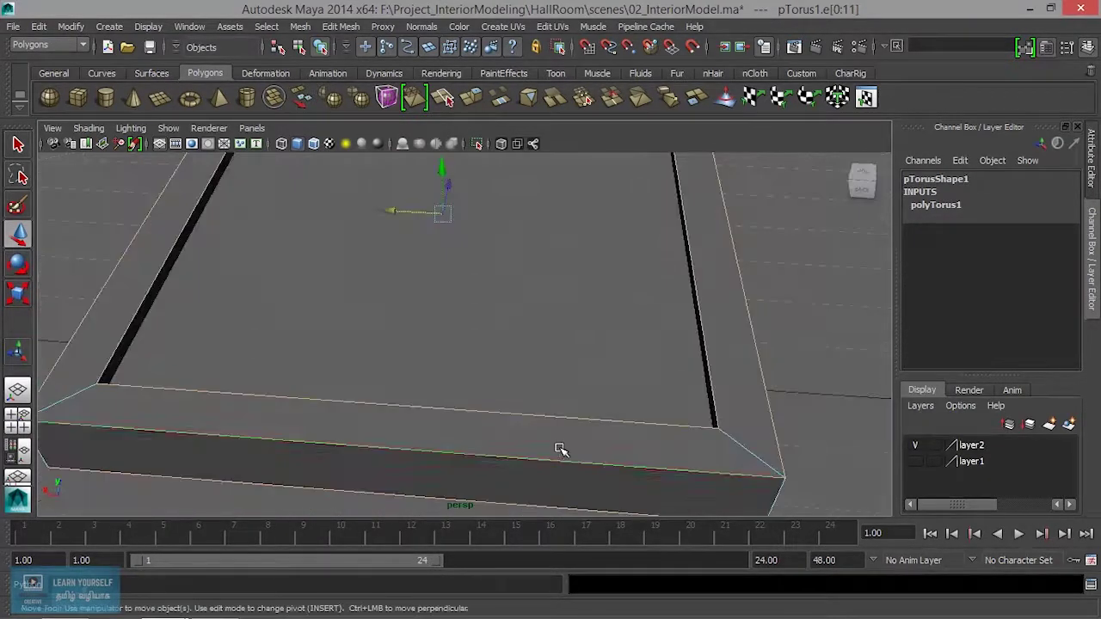
# - Bevel the selected edge loops with Offset 0.2 and 4 segments
pyautogui.click(344, 26)
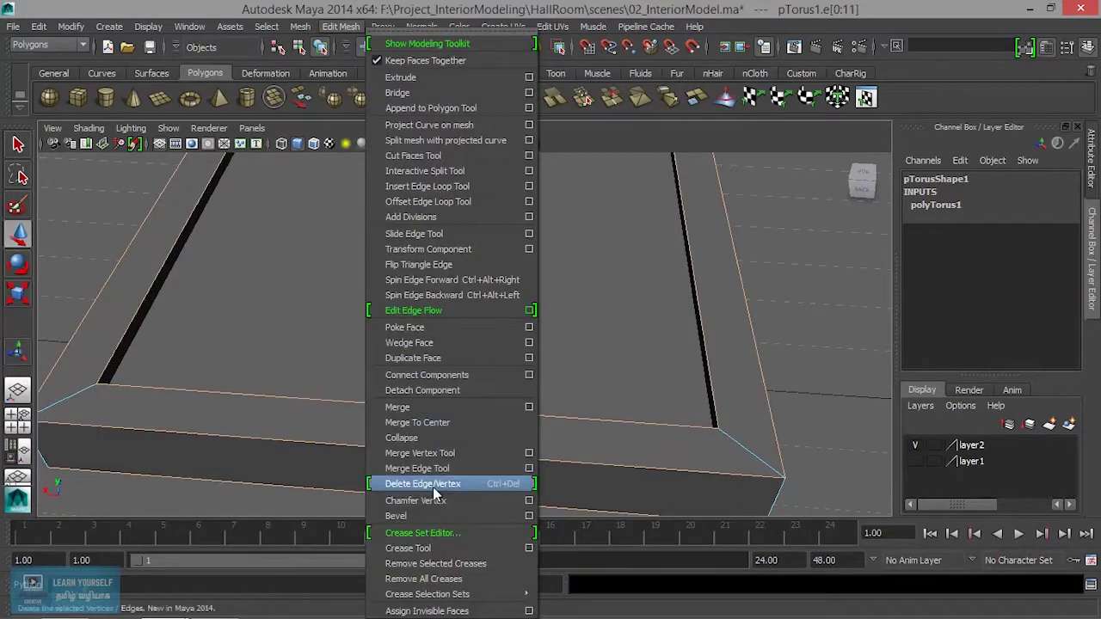
pyautogui.click(433, 513)
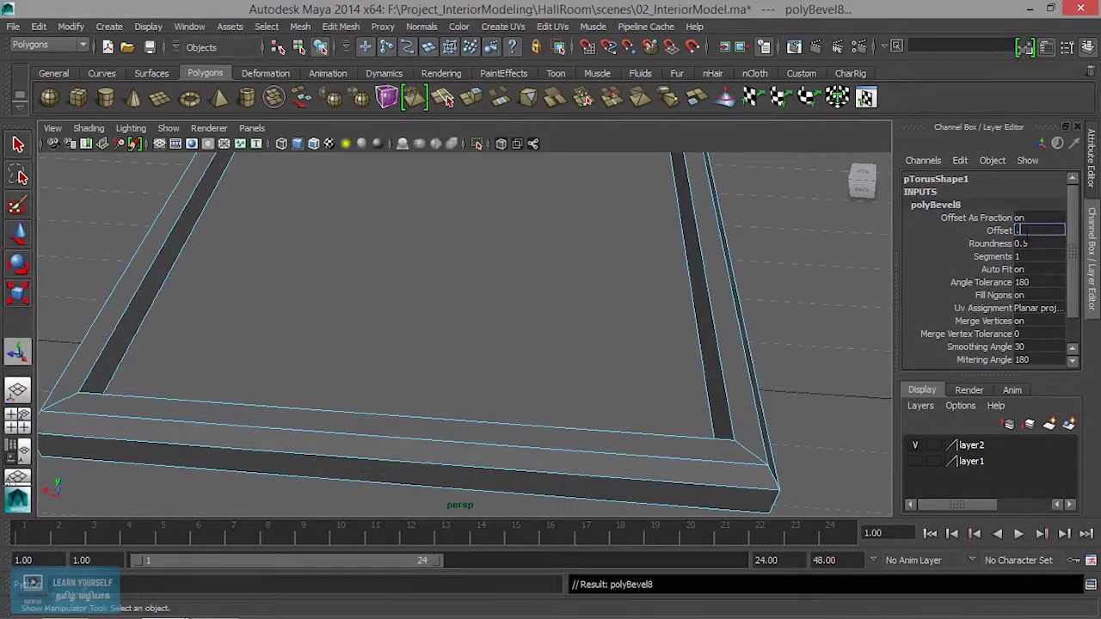
pyautogui.press('Return')
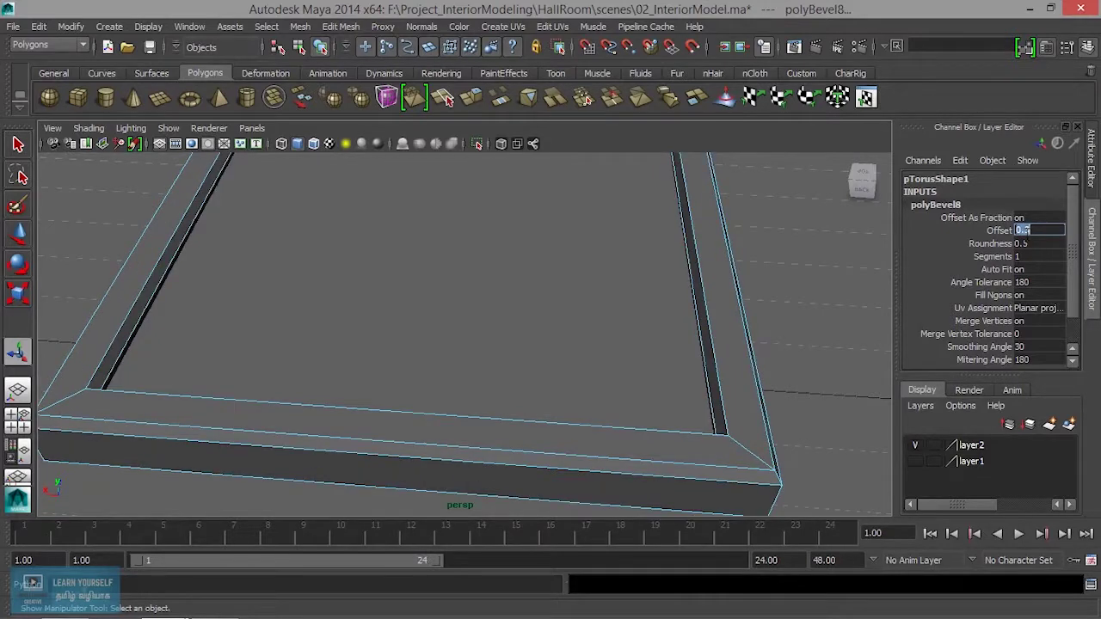
pyautogui.press('Return')
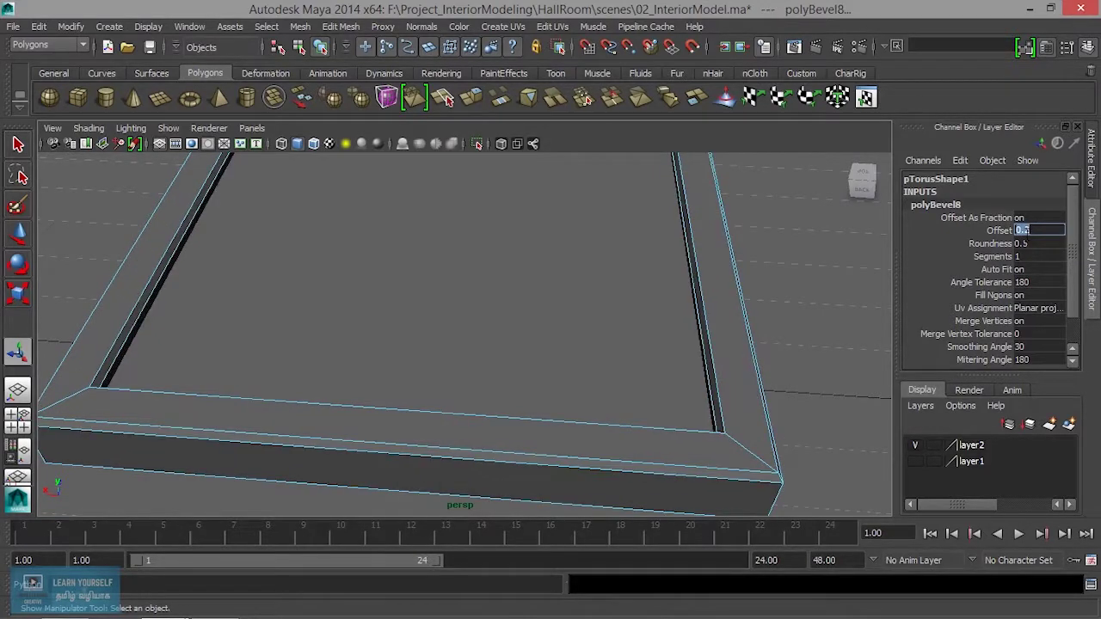
pyautogui.click(1022, 255)
pyautogui.press('Return')
# - Return to object mode and select the whole bevelled frame
pyautogui.keyDown('alt'); pyautogui.moveTo(783, 347); pyautogui.dragTo(656, 374, button='right'); pyautogui.keyUp('alt')
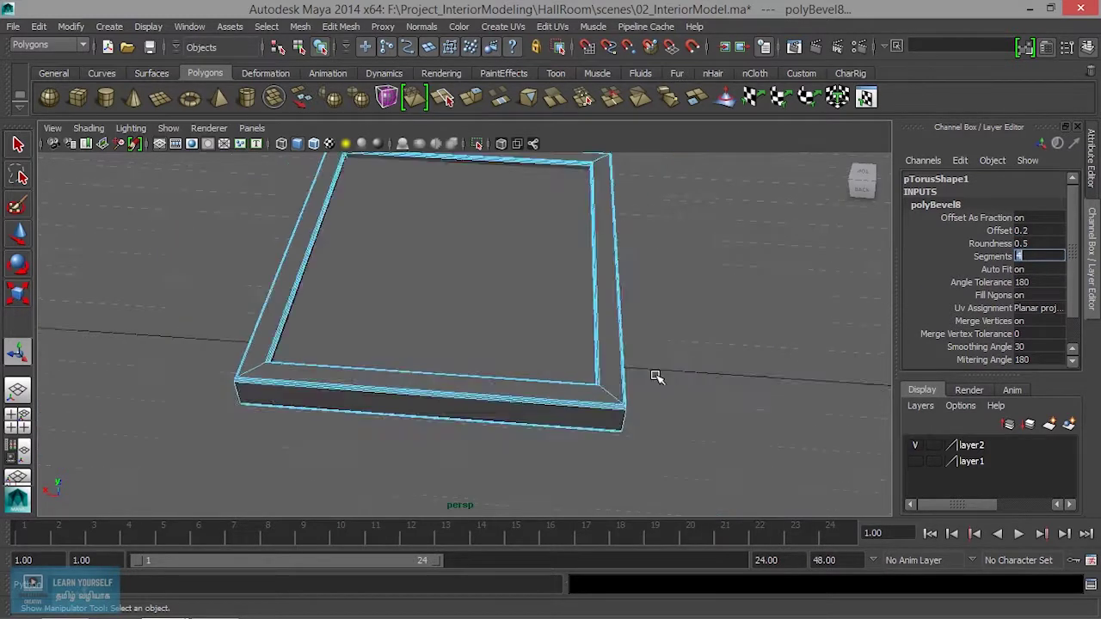
pyautogui.keyDown('alt'); pyautogui.moveTo(657, 373); pyautogui.dragTo(516, 276); pyautogui.keyUp('alt')
pyautogui.moveTo(514, 252); pyautogui.dragTo(585, 234, button='right')
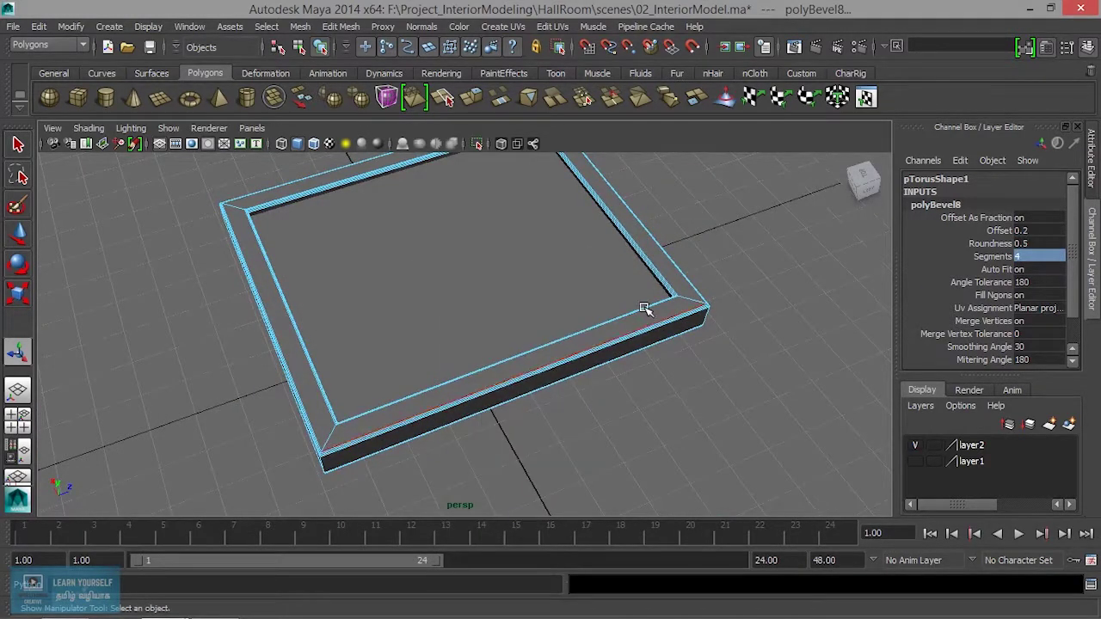
pyautogui.moveTo(645, 252); pyautogui.dragTo(712, 228, button='right')
pyautogui.click(611, 327)
pyautogui.moveTo(626, 361)
pyautogui.keyDown('alt'); pyautogui.mouseDown()
pyautogui.moveTo(757, 327)
pyautogui.moveTo(517, 361)
pyautogui.moveTo(578, 307)
pyautogui.moveTo(457, 388)
pyautogui.moveTo(218, 401)
pyautogui.moveTo(106, 356)
pyautogui.moveTo(131, 342)
pyautogui.moveTo(145, 364)
pyautogui.moveTo(339, 387)
pyautogui.moveTo(332, 396)
pyautogui.moveTo(376, 401)
pyautogui.moveTo(350, 379)
pyautogui.mouseUp(); pyautogui.keyUp('alt')
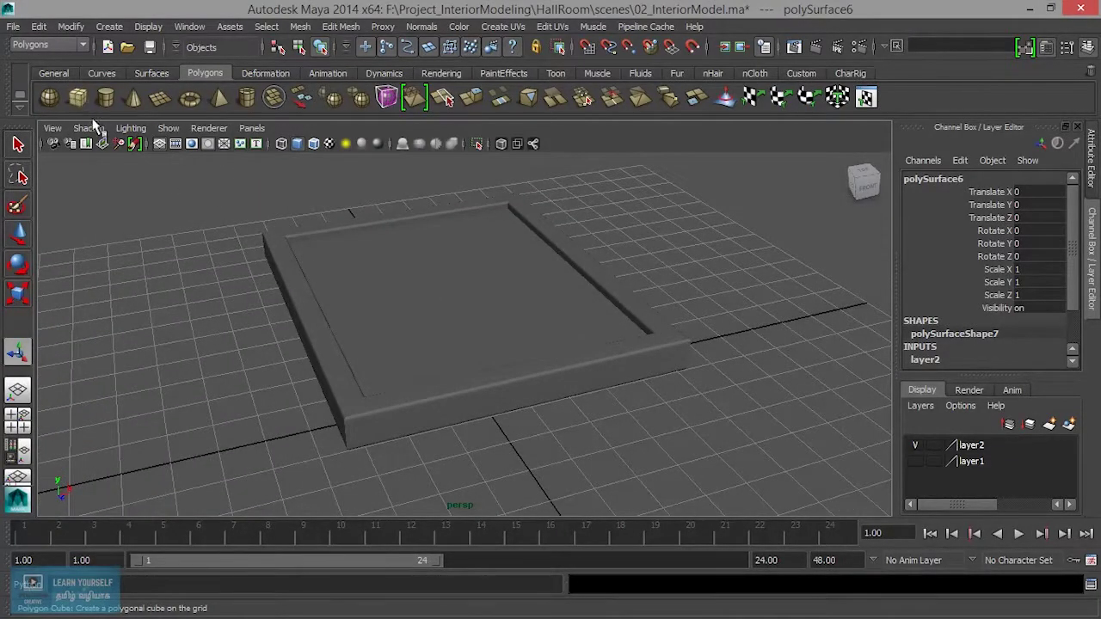
# - Create a polygon cube, raise it to Y 2.168 and flatten it into a slab stretched along X
pyautogui.click(78, 98)
pyautogui.press('w')
pyautogui.moveTo(476, 349)
pyautogui.mouseDown()
pyautogui.moveTo(484, 263)
pyautogui.moveTo(530, 249)
pyautogui.moveTo(459, 256)
pyautogui.moveTo(486, 262)
pyautogui.mouseUp()
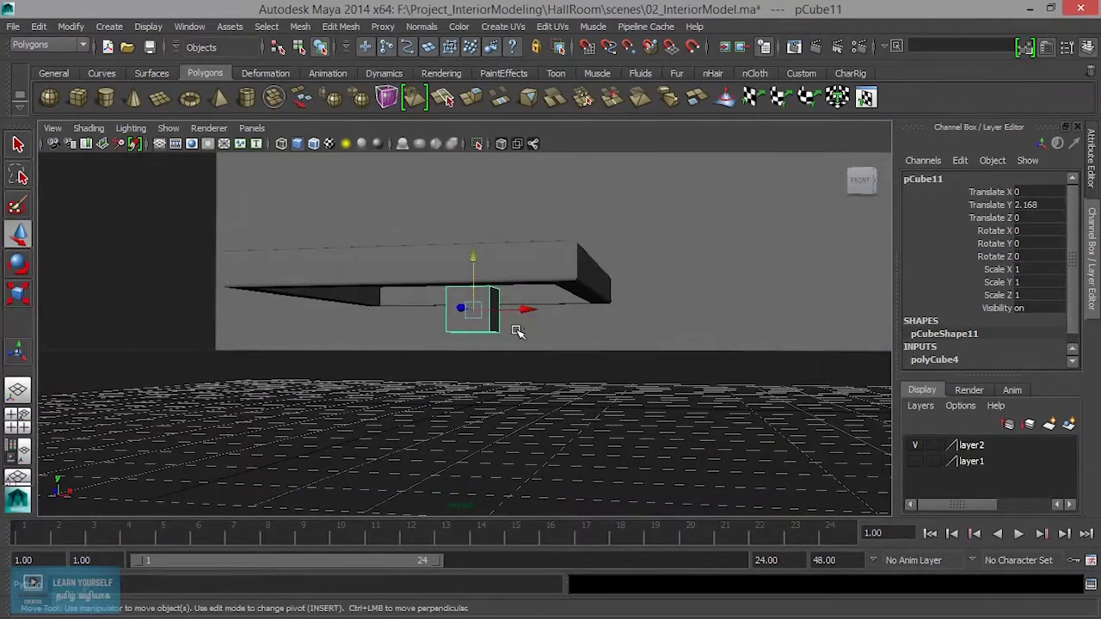
pyautogui.press('r')
pyautogui.moveTo(538, 310); pyautogui.dragTo(705, 310)
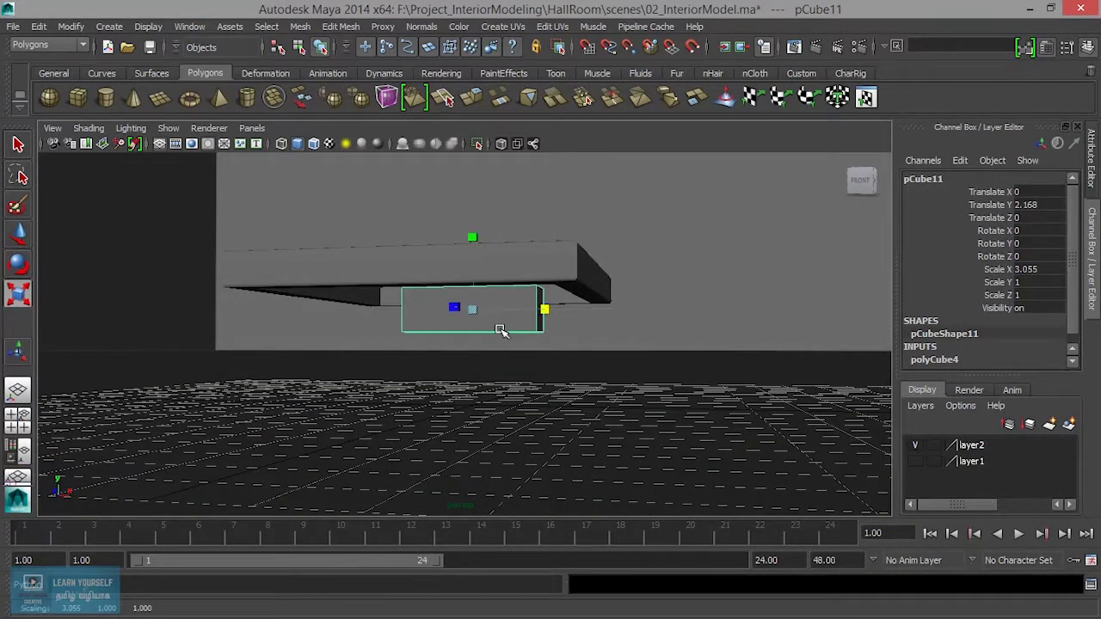
pyautogui.moveTo(474, 234); pyautogui.dragTo(477, 267)
pyautogui.moveTo(487, 324)
pyautogui.keyDown('alt'); pyautogui.mouseDown()
pyautogui.moveTo(560, 339)
pyautogui.moveTo(531, 352)
pyautogui.mouseUp(); pyautogui.keyUp('alt')
# - Move the slab left to X -1.791 and lengthen it to Scale X 4.259
pyautogui.press('w')
pyautogui.moveTo(533, 313)
pyautogui.mouseDown()
pyautogui.moveTo(443, 316)
pyautogui.moveTo(433, 376)
pyautogui.mouseUp()
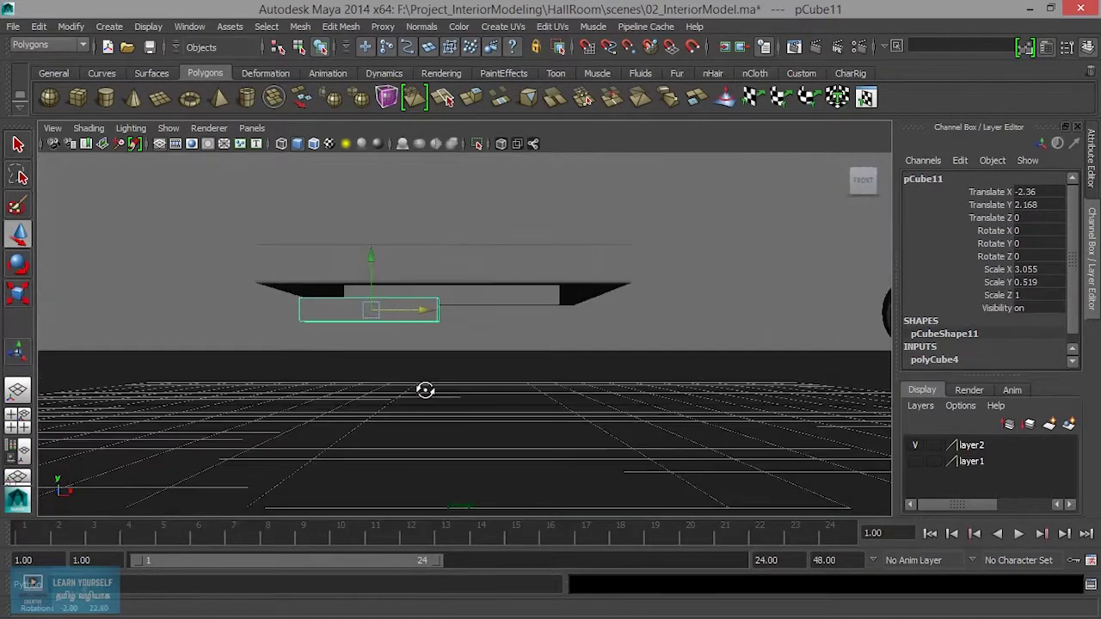
pyautogui.press('r')
pyautogui.moveTo(443, 310)
pyautogui.mouseDown()
pyautogui.moveTo(477, 311)
pyautogui.moveTo(455, 310)
pyautogui.mouseUp()
pyautogui.press('w')
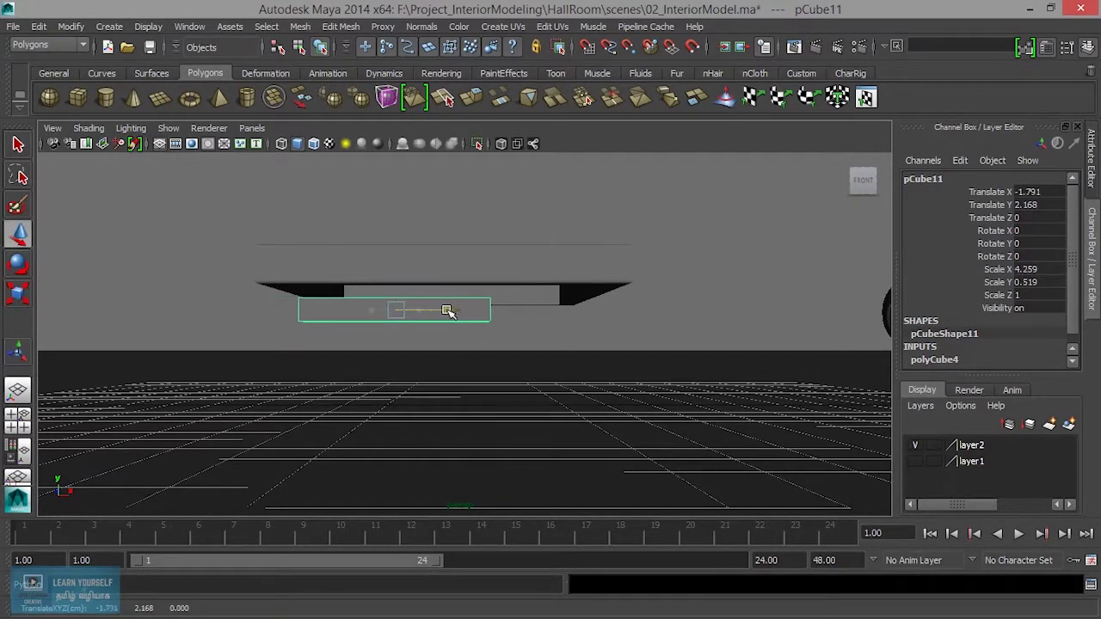
# - Tilt the slab about 15° around Z to form the frame's back stand
pyautogui.press('e')
pyautogui.moveTo(456, 275); pyautogui.dragTo(456, 255)
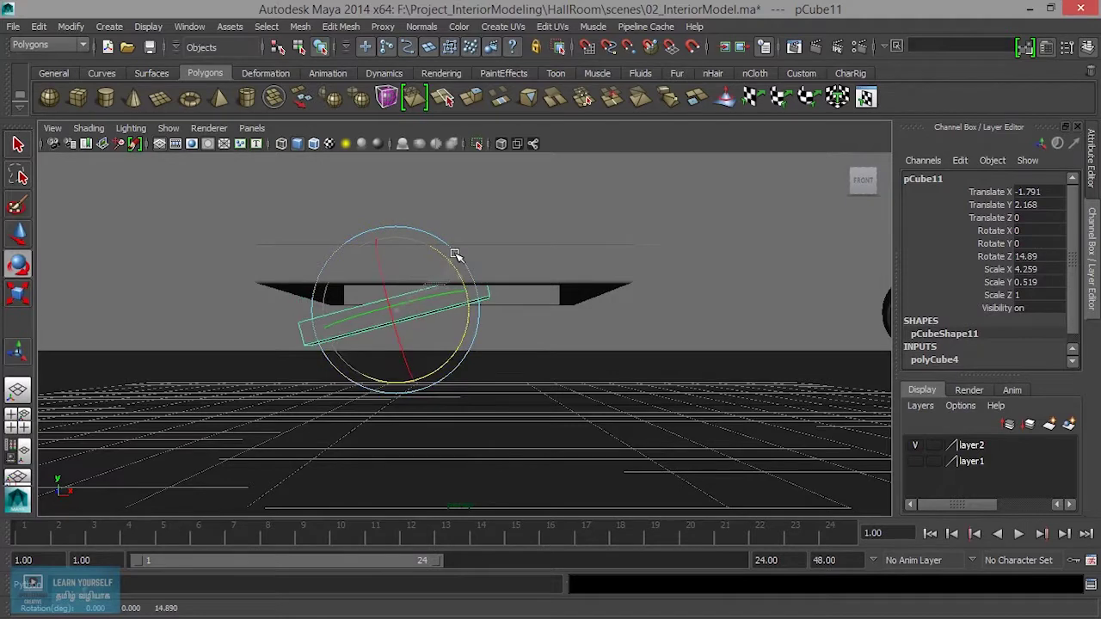
pyautogui.moveTo(504, 327)
pyautogui.keyDown('alt'); pyautogui.mouseDown()
pyautogui.moveTo(467, 258)
pyautogui.moveTo(442, 290)
pyautogui.moveTo(301, 314)
pyautogui.moveTo(433, 260)
pyautogui.moveTo(556, 369)
pyautogui.moveTo(541, 344)
pyautogui.mouseUp(); pyautogui.keyUp('alt')
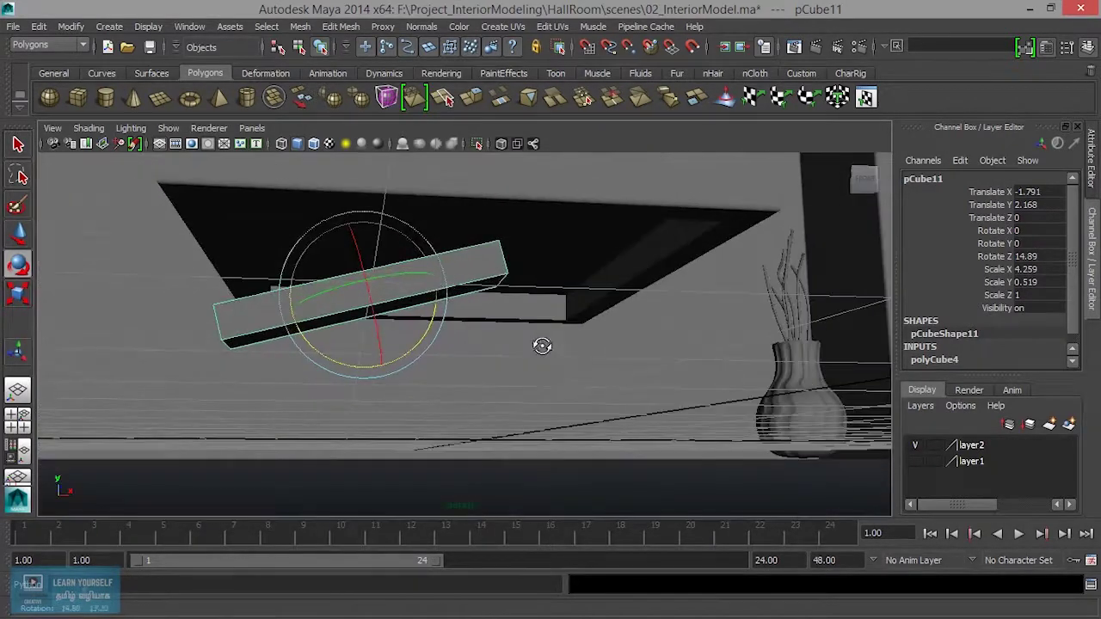
pyautogui.moveTo(431, 331)
pyautogui.mouseDown()
pyautogui.moveTo(412, 412)
pyautogui.moveTo(413, 387)
pyautogui.mouseUp()
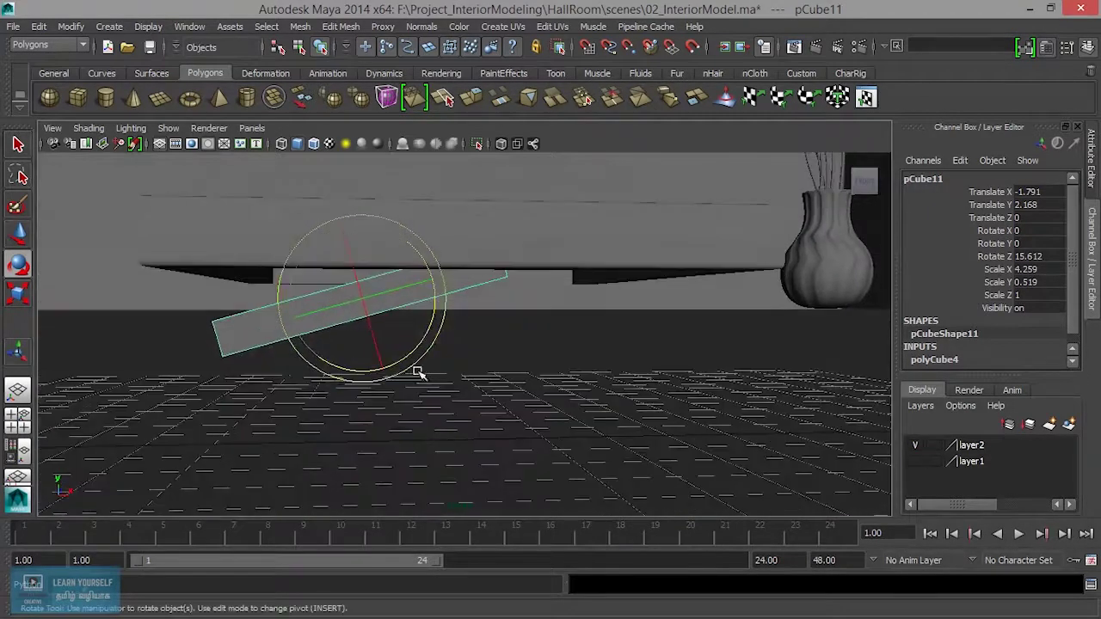
pyautogui.click(427, 328)
pyautogui.keyDown('alt'); pyautogui.moveTo(556, 359); pyautogui.dragTo(471, 324); pyautogui.keyUp('alt')
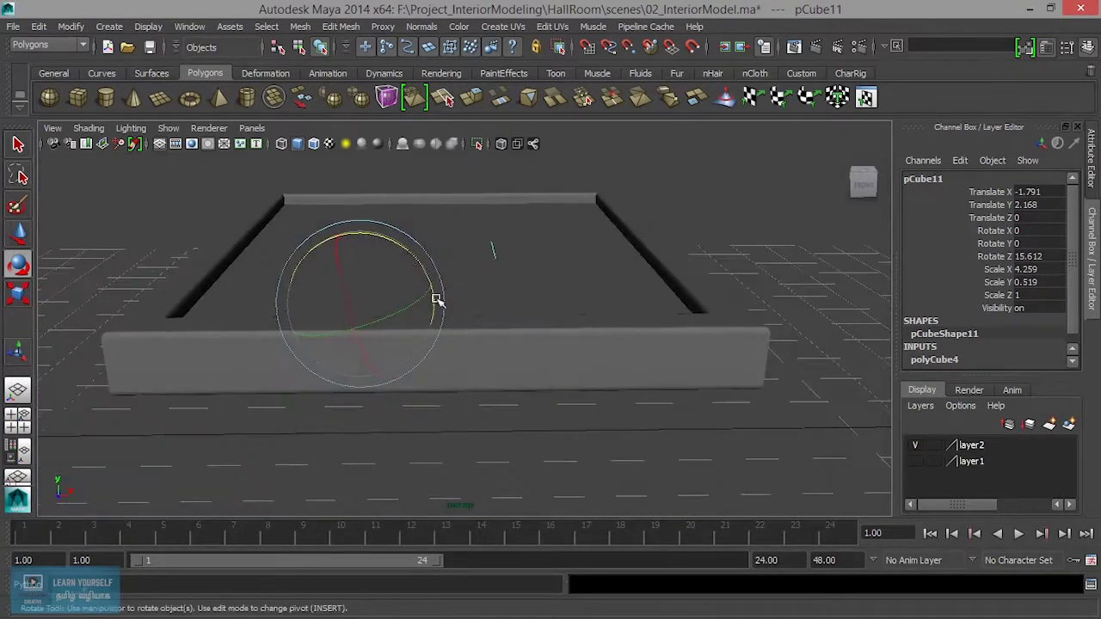
pyautogui.click(396, 246)
pyautogui.moveTo(396, 245)
pyautogui.keyDown('alt'); pyautogui.mouseDown()
pyautogui.moveTo(484, 327)
pyautogui.moveTo(487, 312)
pyautogui.mouseUp(); pyautogui.keyUp('alt')
pyautogui.click(340, 26)
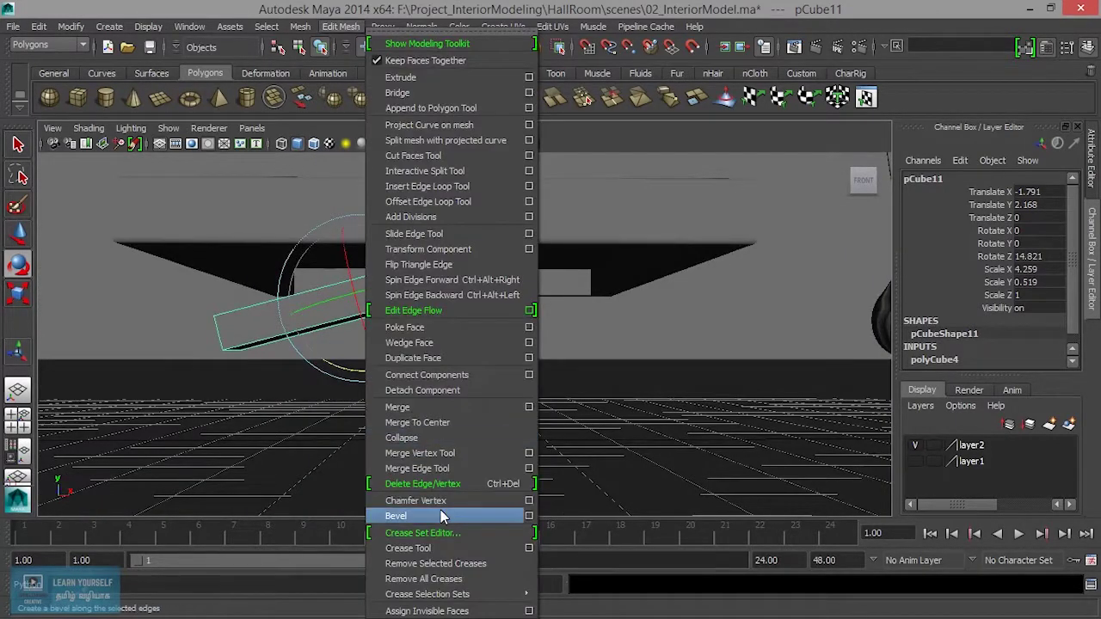
# - Bevel the stand slab with Offset 0.25 and 4 segments
pyautogui.click(400, 515)
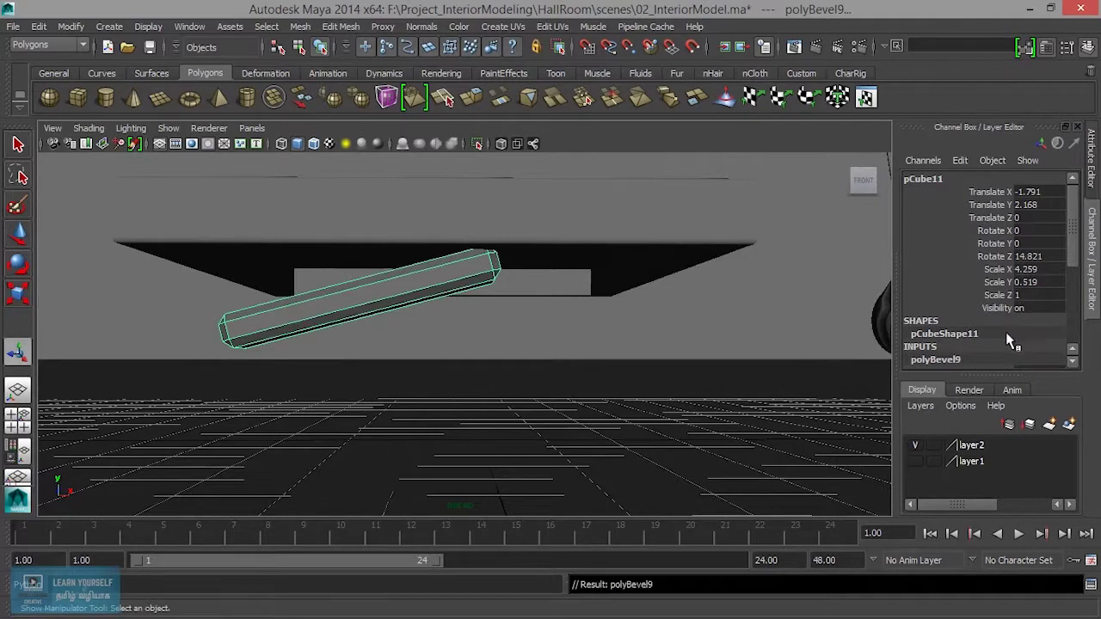
pyautogui.scroll(-2, 1010, 338)
pyautogui.write('0.25')
pyautogui.press('Return')
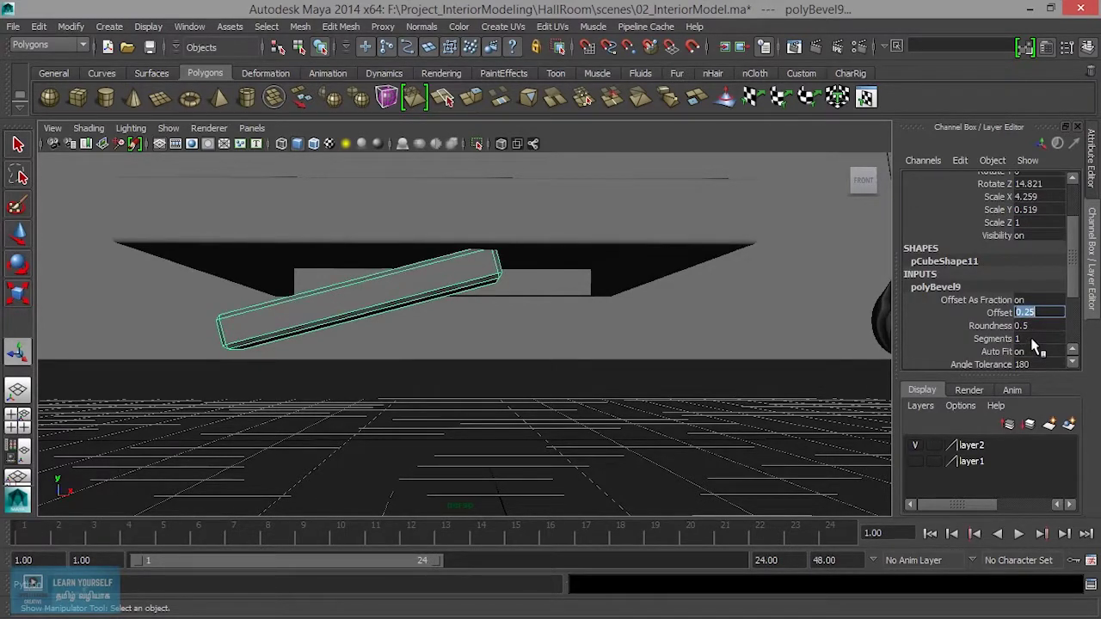
pyautogui.write('4')
pyautogui.press('Return')
pyautogui.moveTo(555, 366)
pyautogui.keyDown('alt'); pyautogui.mouseDown()
pyautogui.moveTo(485, 413)
pyautogui.moveTo(646, 420)
pyautogui.mouseUp(); pyautogui.keyUp('alt')
pyautogui.keyDown('alt'); pyautogui.moveTo(646, 421); pyautogui.dragTo(610, 442, button='right'); pyautogui.keyUp('alt')
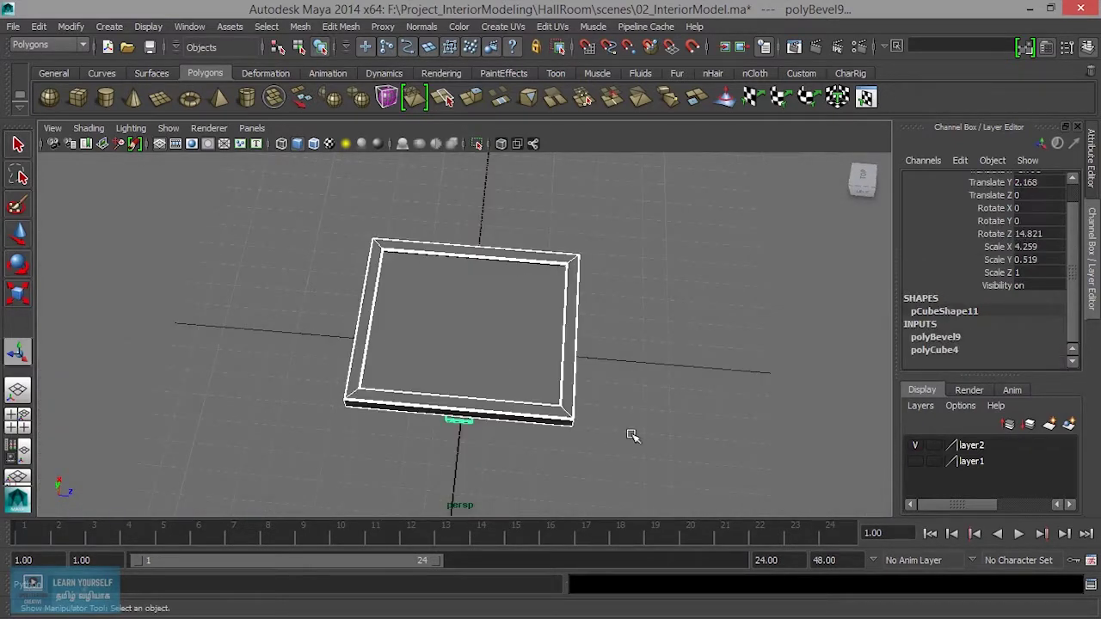
# - Group the frame and its stand into group10, centre its pivot, and return to shaded display
pyautogui.press('4')
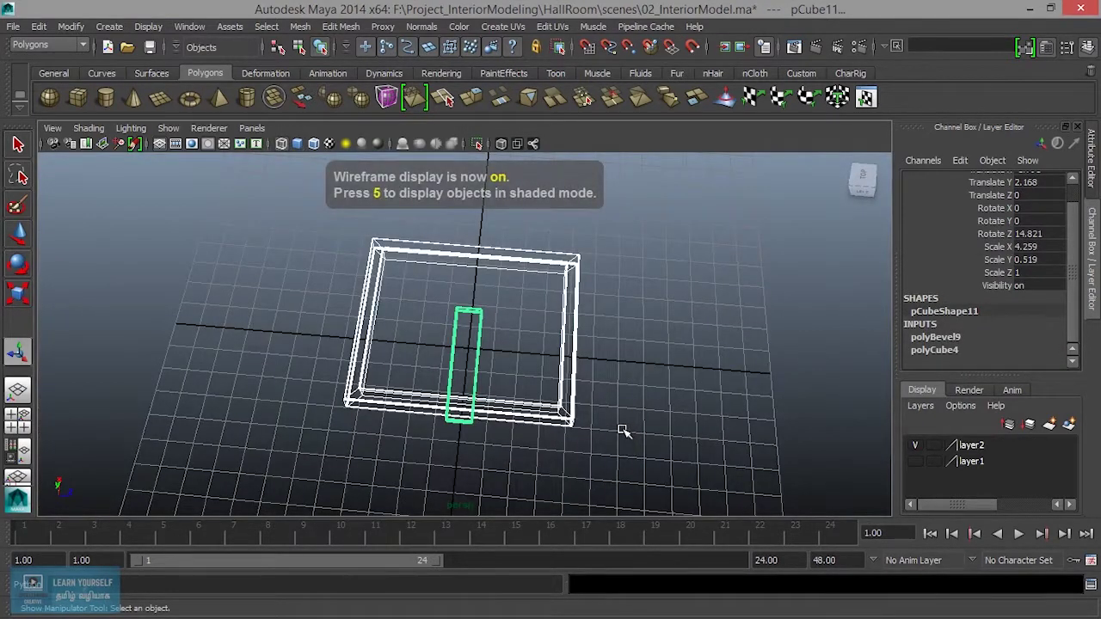
pyautogui.hotkey('ctrl', 'g')
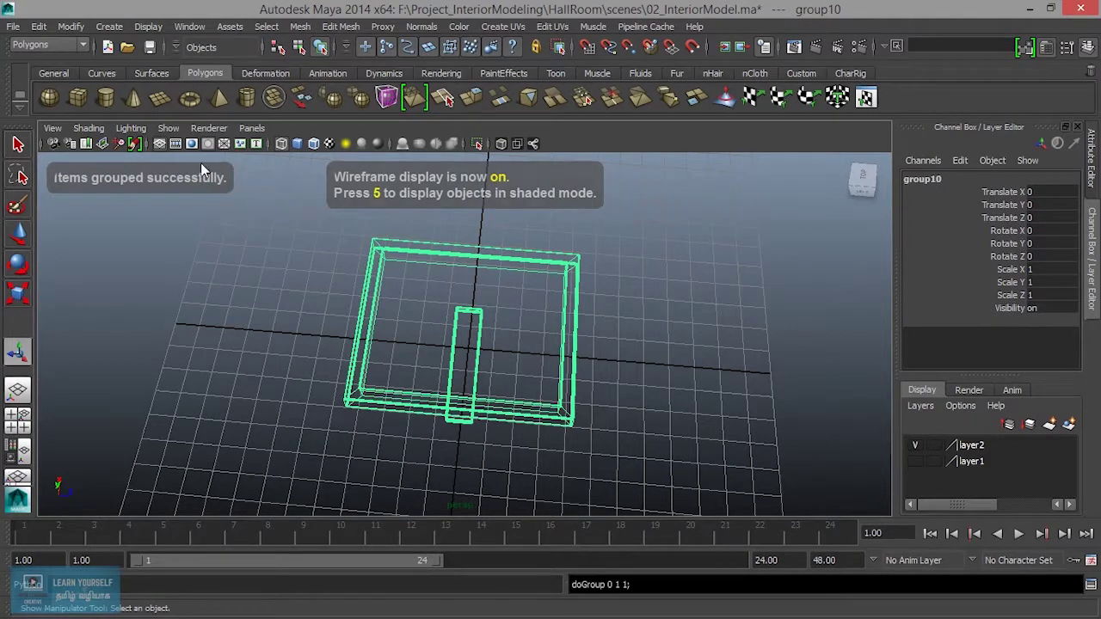
pyautogui.click(71, 26)
pyautogui.click(123, 179)
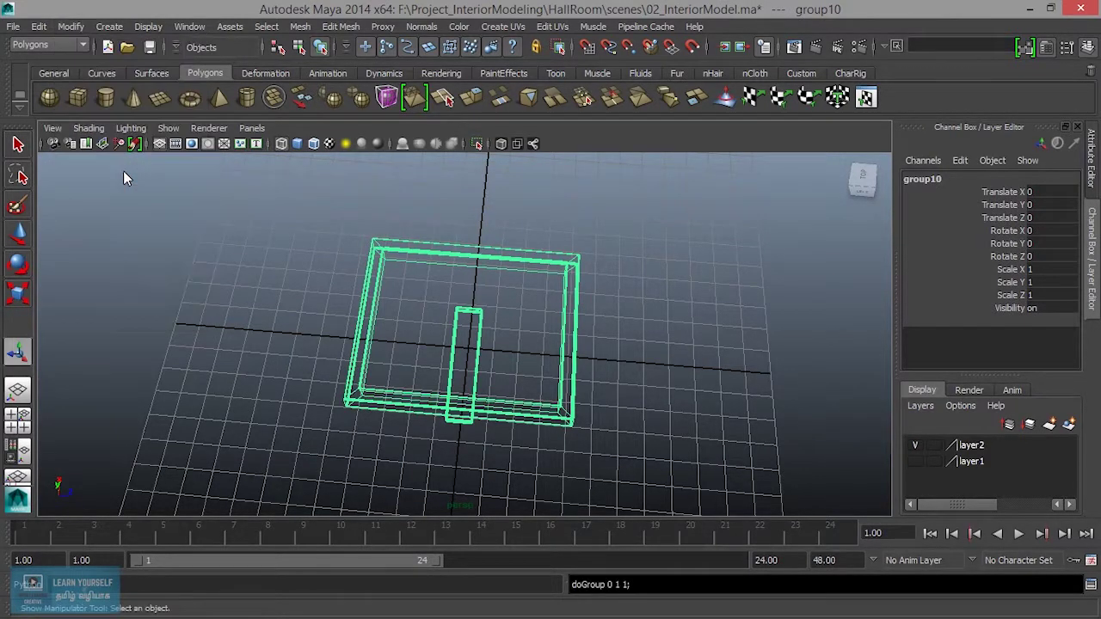
pyautogui.press('w')
pyautogui.press('5')
pyautogui.scroll(-5, 607, 378)
pyautogui.moveTo(608, 379)
pyautogui.keyDown('alt'); pyautogui.mouseDown()
pyautogui.moveTo(504, 312)
pyautogui.moveTo(523, 380)
pyautogui.mouseUp(); pyautogui.keyUp('alt')
pyautogui.scroll(-3, 523, 380)
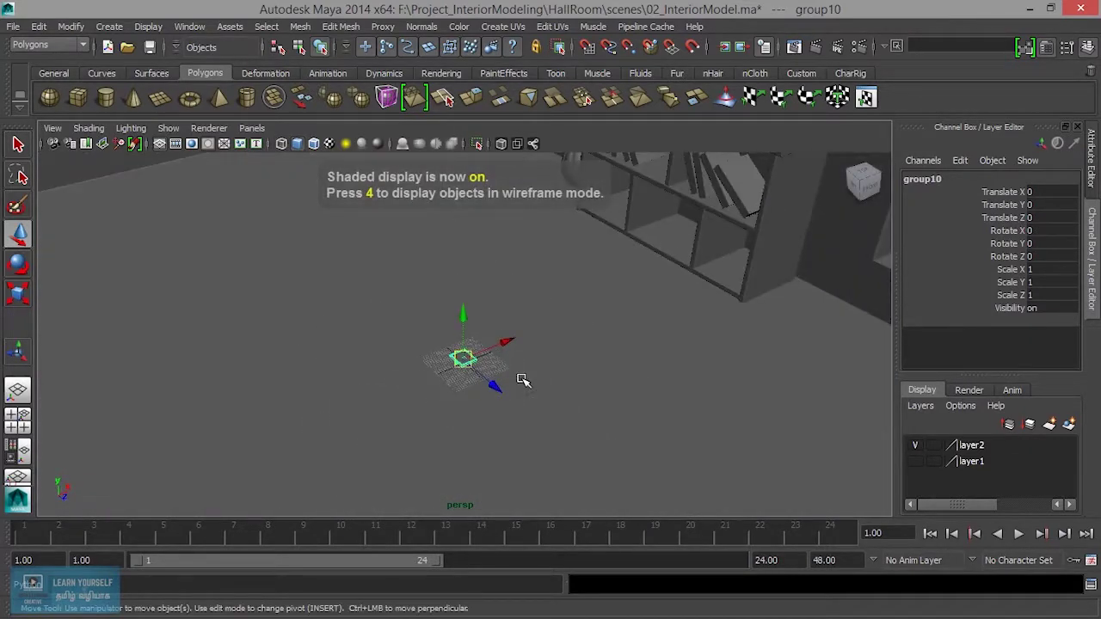
# - Scale group10 uniformly up to about 5.554
pyautogui.press('r')
pyautogui.moveTo(523, 380); pyautogui.dragTo(582, 393, button='middle')
pyautogui.keyDown('alt'); pyautogui.moveTo(582, 393); pyautogui.dragTo(555, 409); pyautogui.keyUp('alt')
pyautogui.keyDown('alt'); pyautogui.moveTo(556, 409); pyautogui.dragTo(590, 430, button='right'); pyautogui.keyUp('alt')
# - Rotate group10 to Rotate Z 90 so the frame stands upright
pyautogui.press('e')
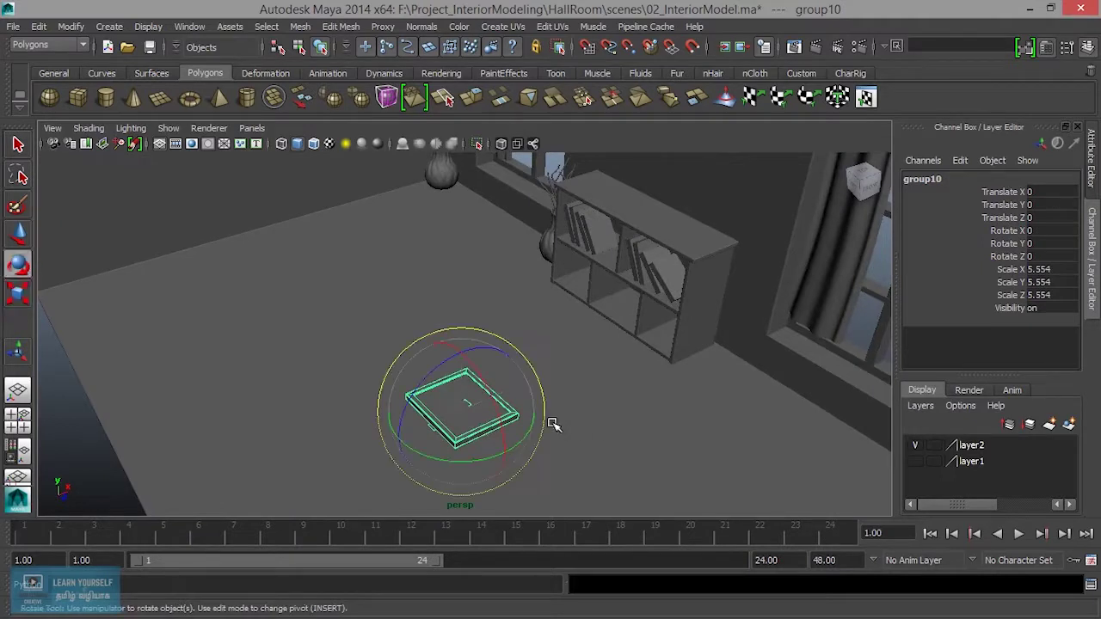
pyautogui.moveTo(414, 366); pyautogui.dragTo(400, 443)
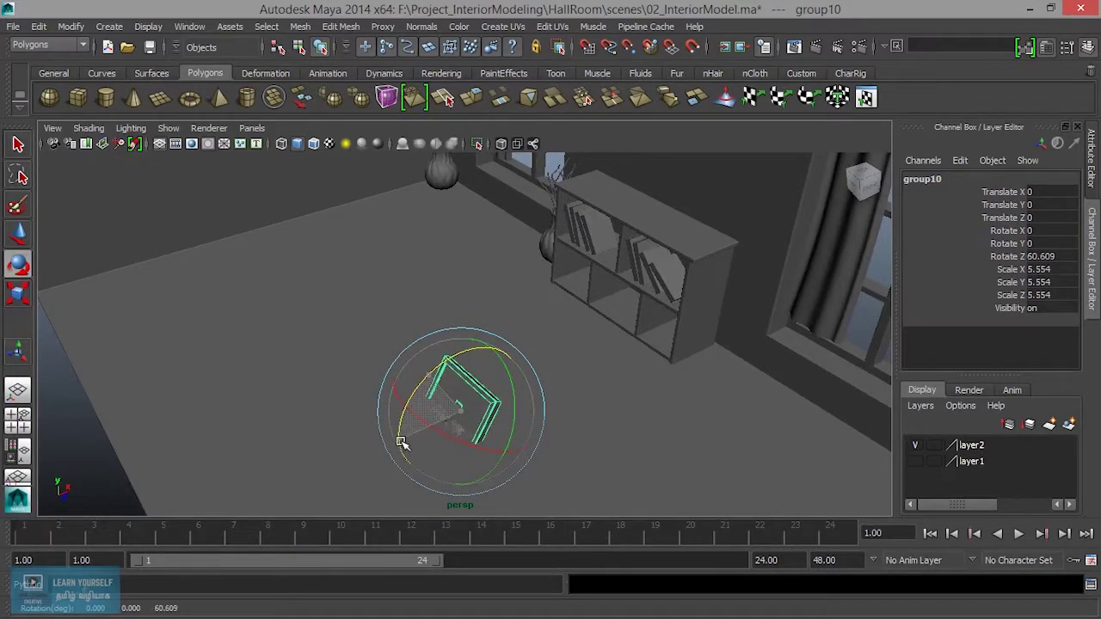
pyautogui.moveTo(470, 428); pyautogui.dragTo(473, 430)
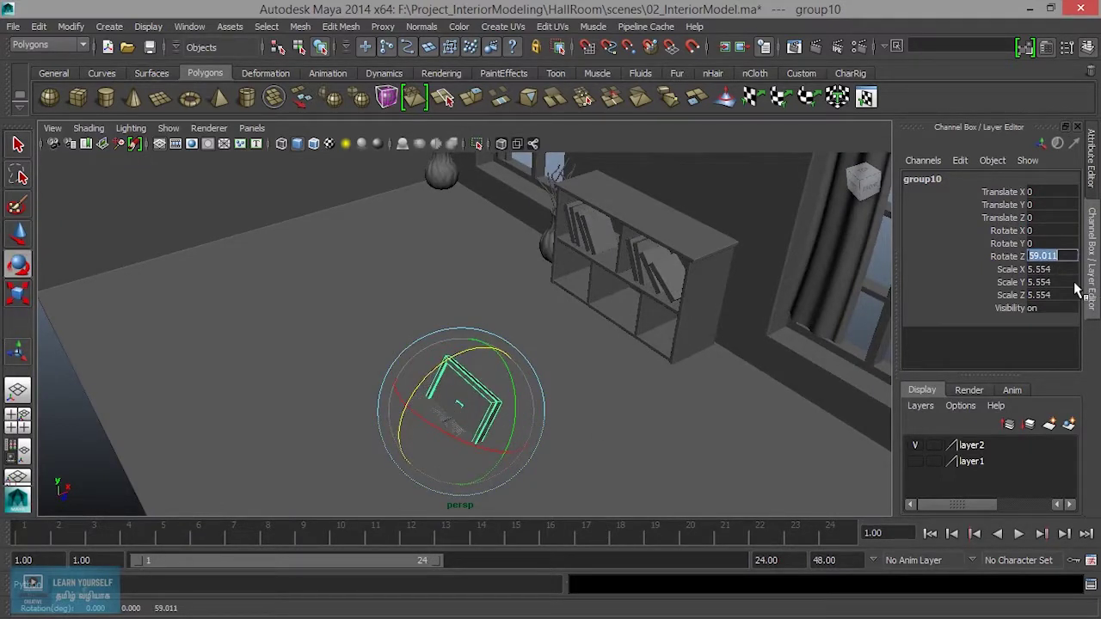
pyautogui.write('90')
pyautogui.press('Return')
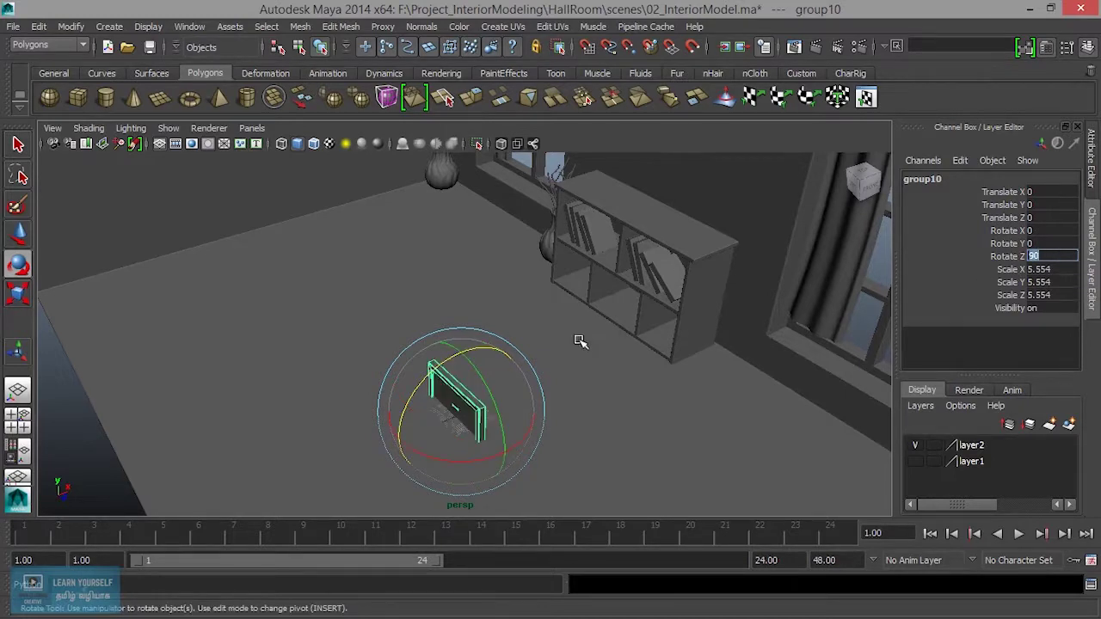
pyautogui.keyDown('alt'); pyautogui.moveTo(585, 339); pyautogui.dragTo(545, 325); pyautogui.keyUp('alt')
# - Raise group10 off the floor and slide it along X toward the furniture
pyautogui.press('space')
pyautogui.press('space')
pyautogui.scroll(-3, 705, 422)
pyautogui.scroll(-3, 669, 405)
pyautogui.press('w')
pyautogui.moveTo(441, 438)
pyautogui.mouseDown()
pyautogui.moveTo(462, 274)
pyautogui.moveTo(525, 248)
pyautogui.mouseUp()
pyautogui.press('space')
pyautogui.press('space')
pyautogui.press('f')
pyautogui.moveTo(499, 337); pyautogui.dragTo(762, 356)
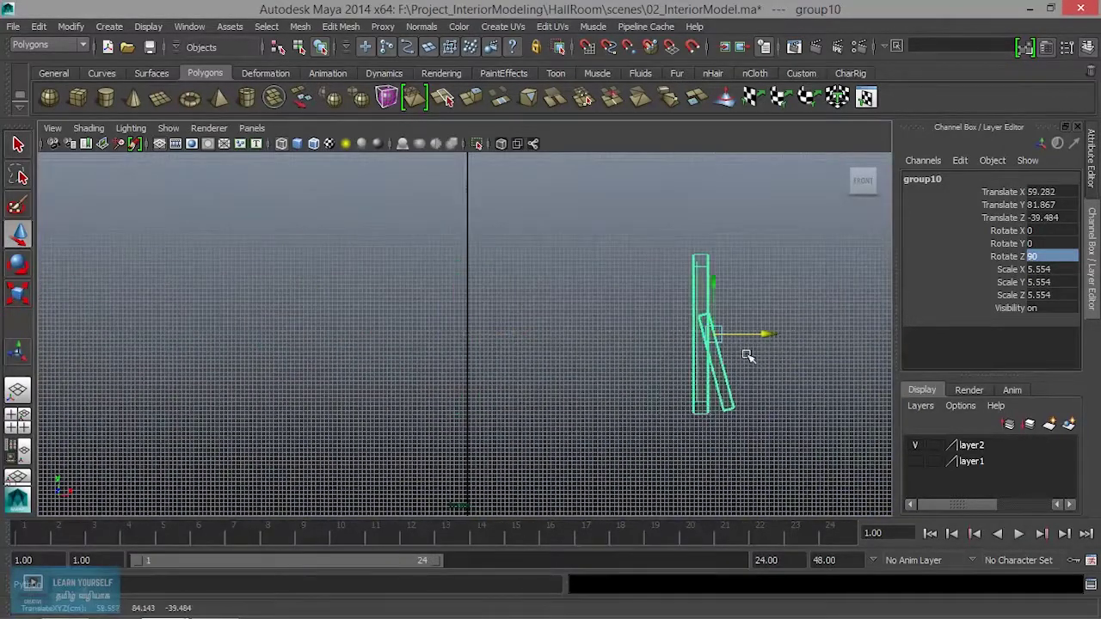
# - Move group10 further along X so it sits over the cabinet
pyautogui.keyDown('alt'); pyautogui.moveTo(762, 356); pyautogui.dragTo(241, 364, button='middle'); pyautogui.keyUp('alt')
pyautogui.moveTo(292, 340); pyautogui.dragTo(604, 350)
pyautogui.press('space')
pyautogui.press('space')
pyautogui.moveTo(580, 312)
pyautogui.keyDown('alt'); pyautogui.mouseDown()
pyautogui.moveTo(406, 393)
pyautogui.moveTo(604, 383)
pyautogui.moveTo(630, 427)
pyautogui.mouseUp(); pyautogui.keyUp('alt')
pyautogui.scroll(5, 610, 382)
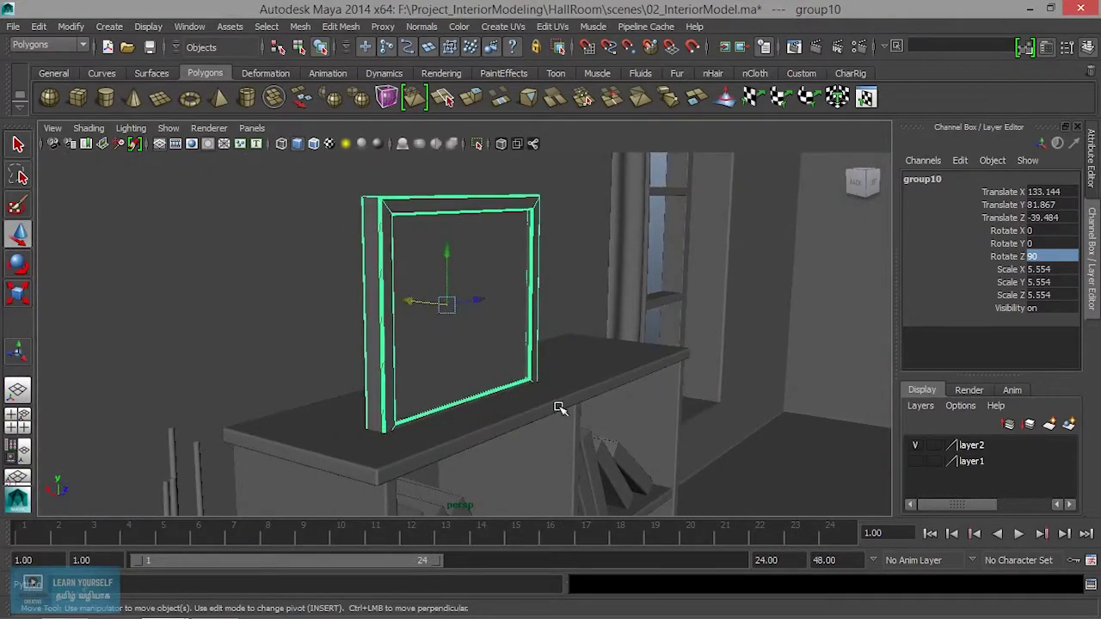
# - Shrink group10 to scale 2.486 and lower it toward the cabinet top
pyautogui.press('r')
pyautogui.moveTo(437, 312)
pyautogui.mouseDown()
pyautogui.moveTo(268, 317)
pyautogui.moveTo(393, 381)
pyautogui.moveTo(566, 369)
pyautogui.moveTo(432, 363)
pyautogui.mouseUp()
pyautogui.press('w')
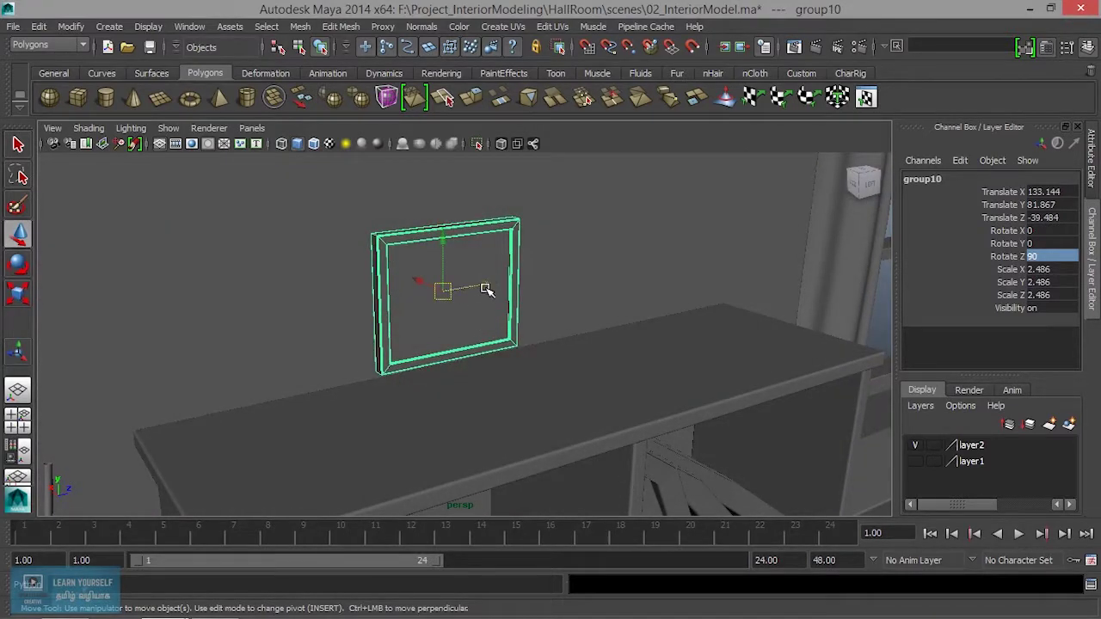
pyautogui.moveTo(440, 240)
pyautogui.mouseDown()
pyautogui.moveTo(445, 315)
pyautogui.moveTo(445, 303)
pyautogui.mouseUp()
pyautogui.moveTo(523, 397)
pyautogui.keyDown('alt'); pyautogui.mouseDown()
pyautogui.moveTo(504, 405)
pyautogui.moveTo(511, 373)
pyautogui.mouseUp(); pyautogui.keyUp('alt')
# - Tilt the frame back to a rotation of about 19.14, 6.254, 72.574
pyautogui.press('e')
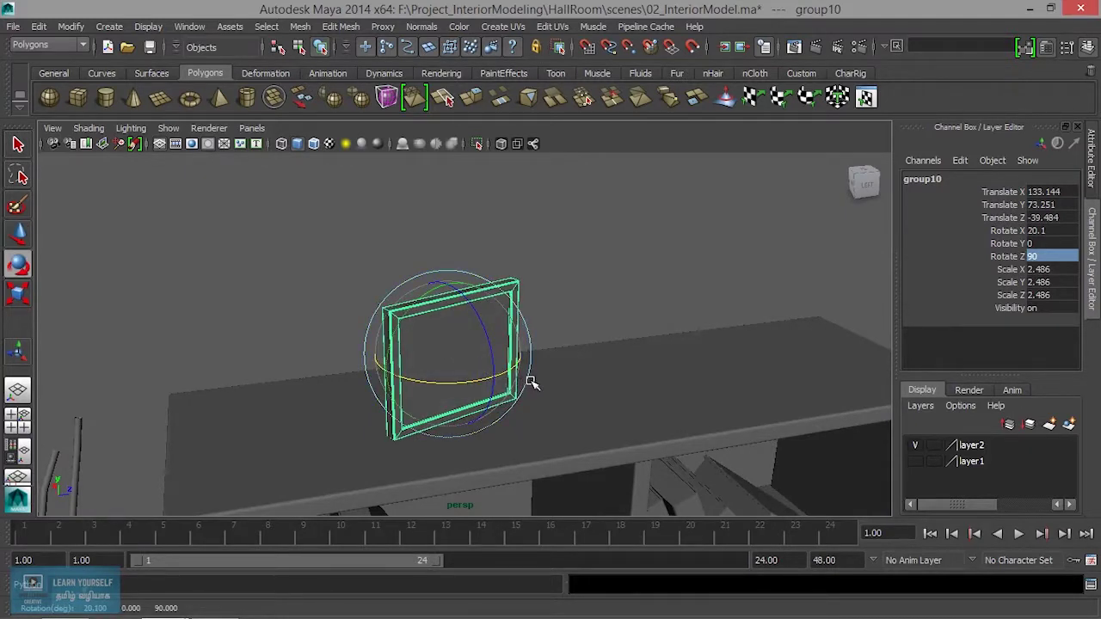
pyautogui.moveTo(491, 360)
pyautogui.mouseDown()
pyautogui.moveTo(491, 319)
pyautogui.moveTo(479, 315)
pyautogui.mouseUp()
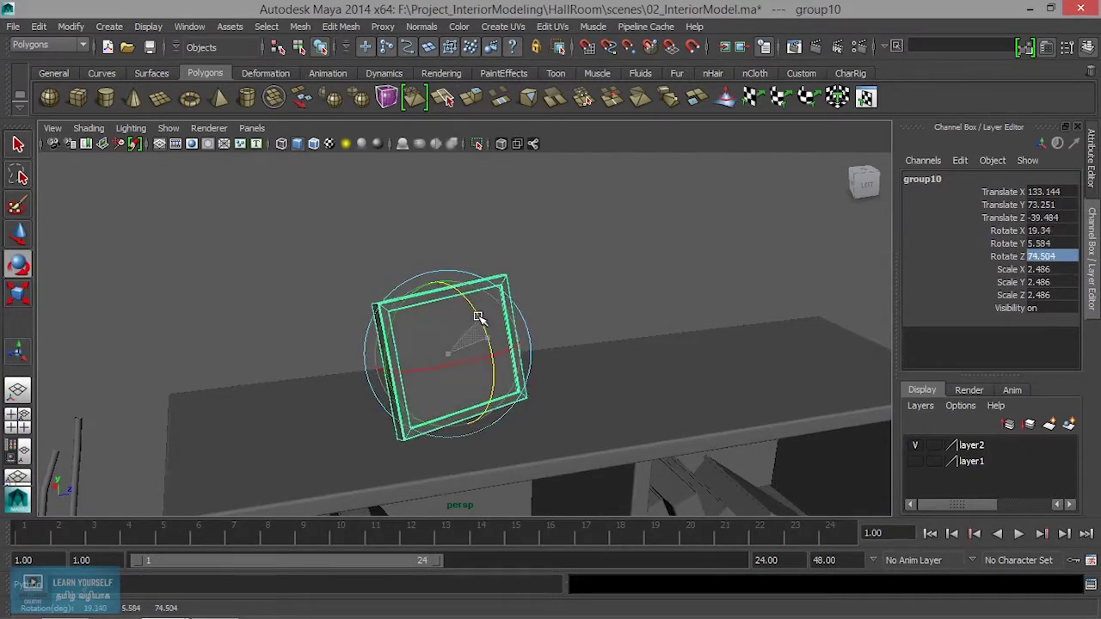
pyautogui.moveTo(515, 409)
pyautogui.keyDown('alt'); pyautogui.mouseDown()
pyautogui.moveTo(577, 387)
pyautogui.moveTo(445, 413)
pyautogui.mouseUp(); pyautogui.keyUp('alt')
pyautogui.moveTo(444, 413)
pyautogui.keyDown('alt'); pyautogui.mouseDown(button='middle')
pyautogui.moveTo(627, 397)
pyautogui.moveTo(732, 341)
pyautogui.mouseUp(button='middle'); pyautogui.keyUp('alt')
pyautogui.moveTo(732, 342)
pyautogui.keyDown('alt'); pyautogui.mouseDown()
pyautogui.moveTo(484, 422)
pyautogui.moveTo(615, 360)
pyautogui.moveTo(578, 376)
pyautogui.mouseUp(); pyautogui.keyUp('alt')
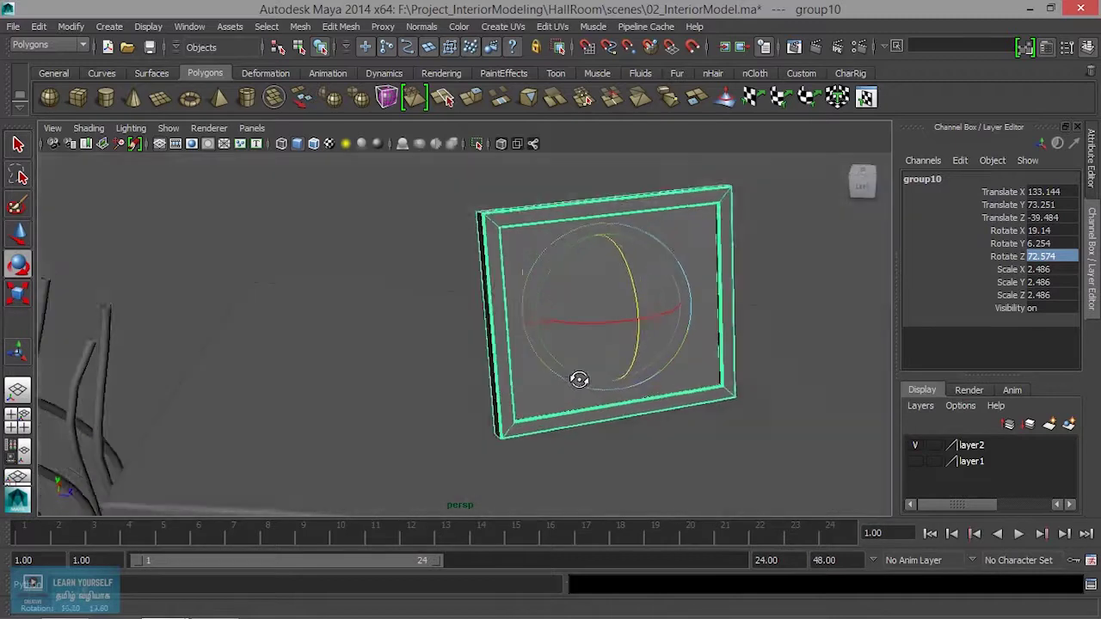
# - Nudge the frame along Z and settle it onto the cabinet top at Y 72.408
pyautogui.press('w')
pyautogui.moveTo(653, 316); pyautogui.dragTo(663, 310)
pyautogui.moveTo(562, 403)
pyautogui.keyDown('alt'); pyautogui.mouseDown()
pyautogui.moveTo(680, 357)
pyautogui.moveTo(601, 325)
pyautogui.mouseUp(); pyautogui.keyUp('alt')
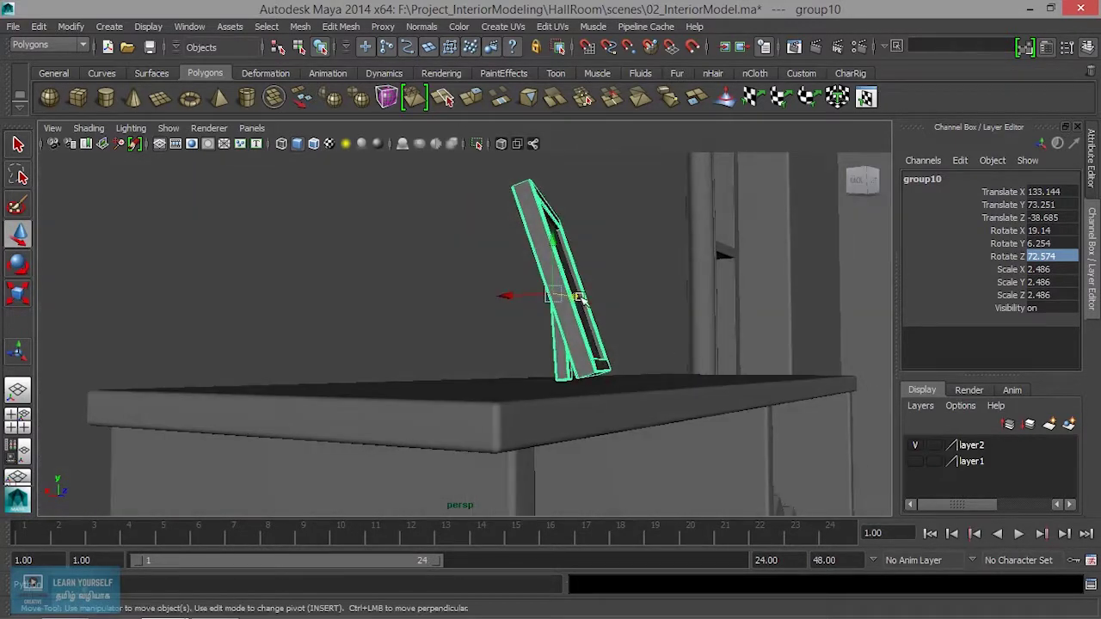
pyautogui.moveTo(556, 240); pyautogui.dragTo(555, 242)
pyautogui.moveTo(595, 370)
pyautogui.keyDown('alt'); pyautogui.mouseDown()
pyautogui.moveTo(602, 401)
pyautogui.moveTo(722, 445)
pyautogui.mouseUp(); pyautogui.keyUp('alt')
pyautogui.scroll(3, 654, 369)
pyautogui.click(647, 363)
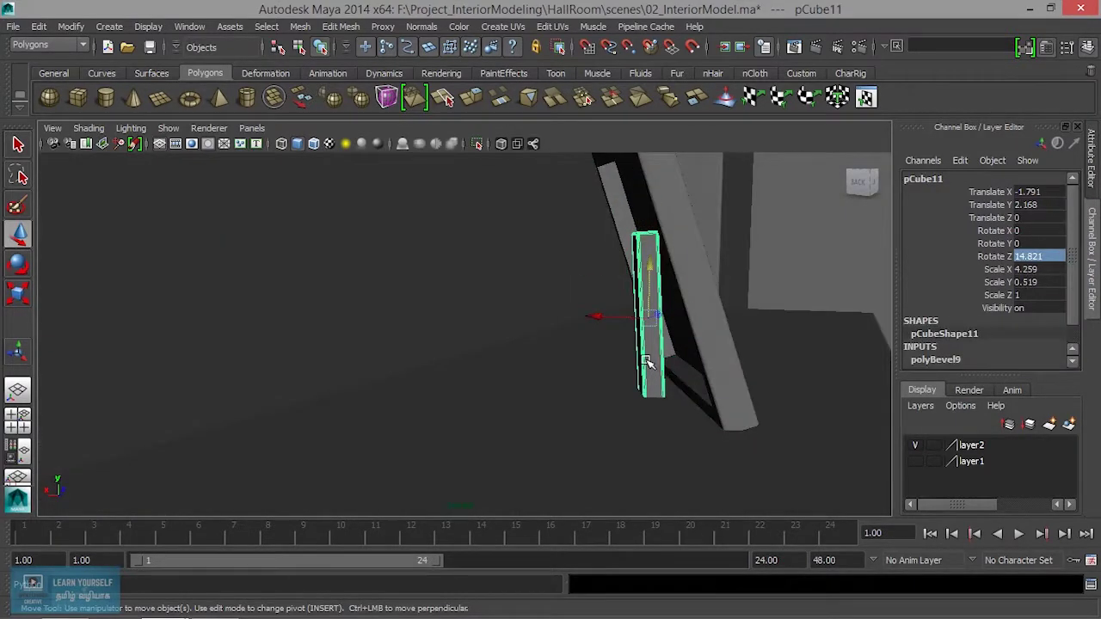
# - Angle the stand pCube11 back to Rotate Z 27.478 and lower it to Y 1.788
pyautogui.press('e')
pyautogui.moveTo(612, 278); pyautogui.dragTo(613, 258)
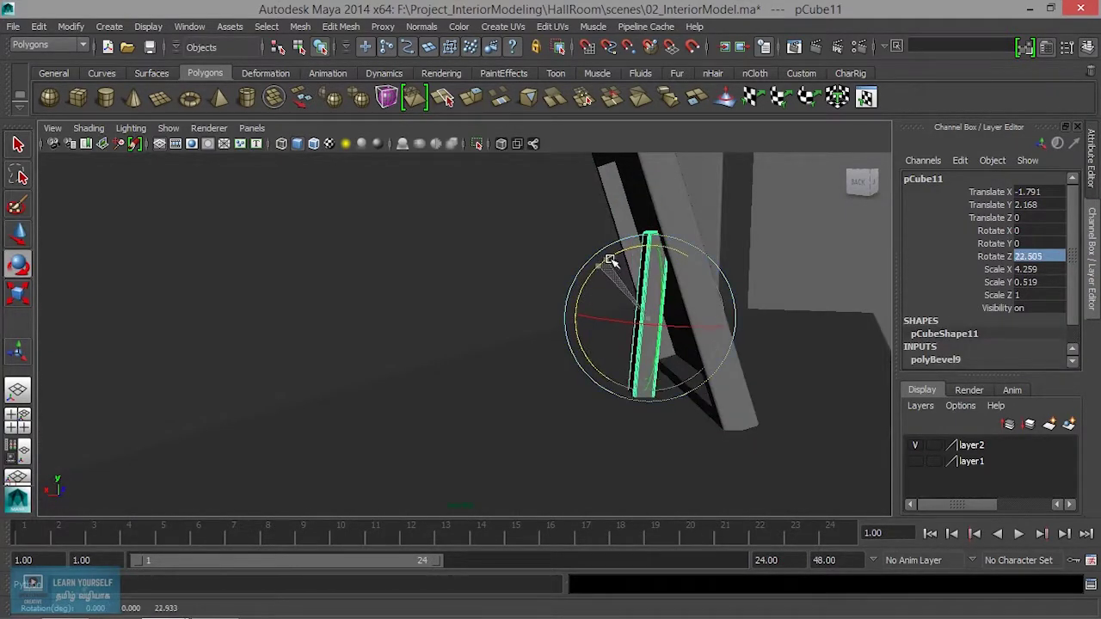
pyautogui.press('w')
pyautogui.moveTo(597, 320)
pyautogui.mouseDown()
pyautogui.moveTo(585, 315)
pyautogui.moveTo(598, 343)
pyautogui.moveTo(633, 342)
pyautogui.moveTo(652, 313)
pyautogui.mouseUp()
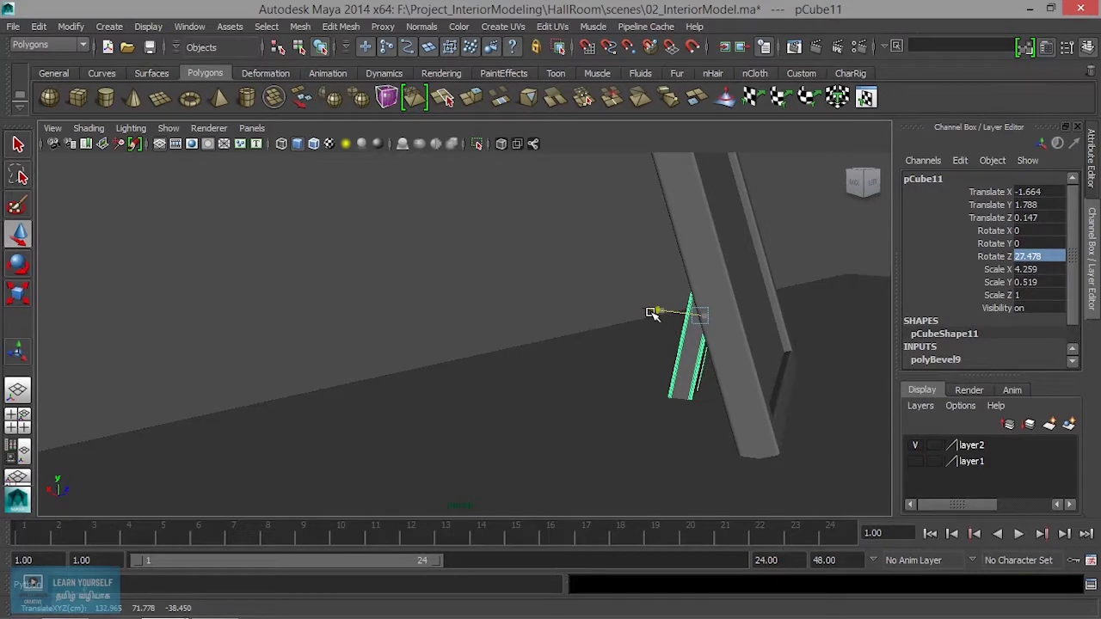
# - Reselect the whole frame group, group10
pyautogui.moveTo(737, 402)
pyautogui.keyDown('alt'); pyautogui.mouseDown()
pyautogui.moveTo(723, 418)
pyautogui.moveTo(765, 449)
pyautogui.moveTo(577, 459)
pyautogui.moveTo(705, 504)
pyautogui.moveTo(634, 442)
pyautogui.moveTo(590, 378)
pyautogui.mouseUp(); pyautogui.keyUp('alt')
pyautogui.click(723, 418)
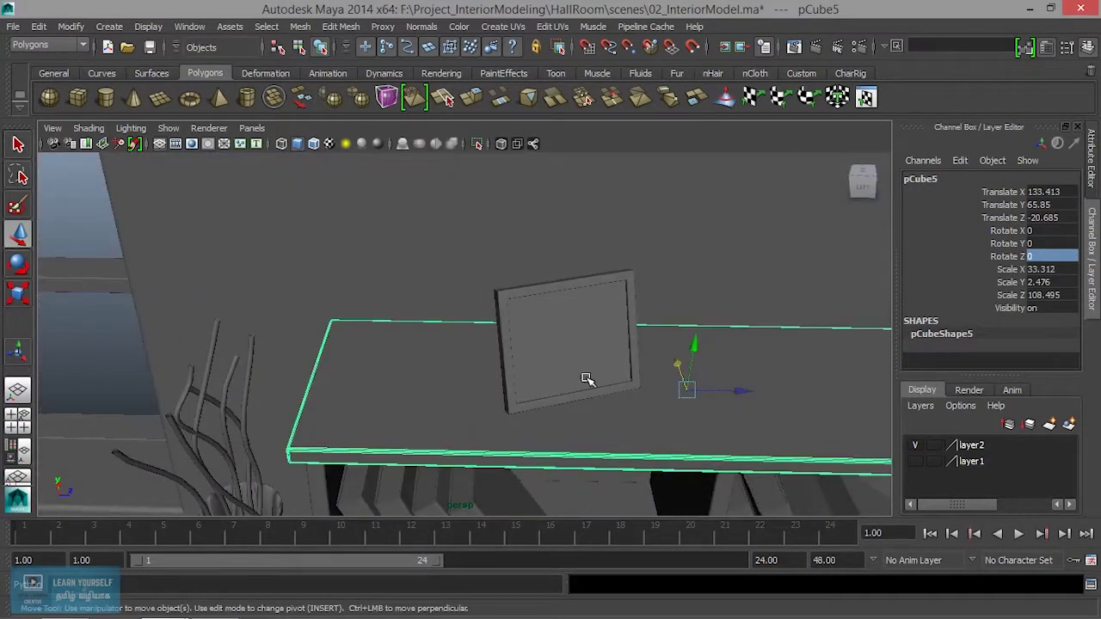
pyautogui.click(587, 379)
pyautogui.press('Up')
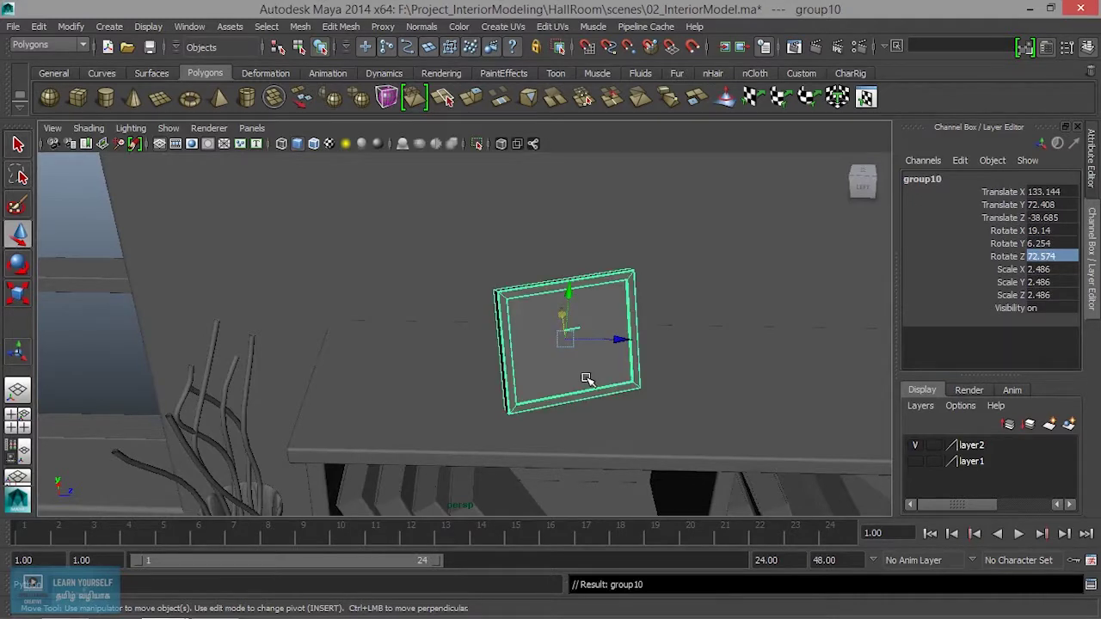
# - Slide the copied frame along the cabinet beside the original
pyautogui.moveTo(619, 338)
pyautogui.mouseDown()
pyautogui.moveTo(809, 344)
pyautogui.moveTo(811, 362)
pyautogui.moveTo(620, 359)
pyautogui.moveTo(655, 347)
pyautogui.moveTo(623, 382)
pyautogui.moveTo(663, 381)
pyautogui.moveTo(657, 356)
pyautogui.mouseUp()
pyautogui.press('e')
pyautogui.hotkey('ctrl', 'z')
pyautogui.hotkey('ctrl', 'z')
# - Rotate the copy upright and turn it nearly face-on
pyautogui.scroll(3, 804, 448)
pyautogui.keyDown('alt'); pyautogui.moveTo(804, 447); pyautogui.dragTo(757, 405); pyautogui.keyUp('alt')
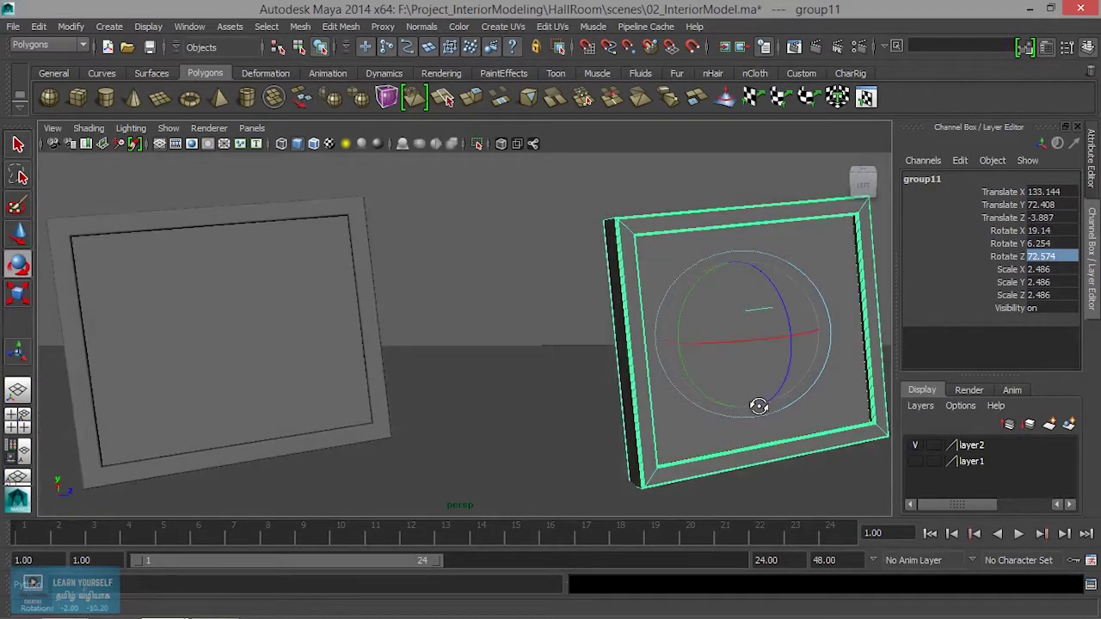
pyautogui.moveTo(754, 346); pyautogui.dragTo(701, 344)
pyautogui.press('f')
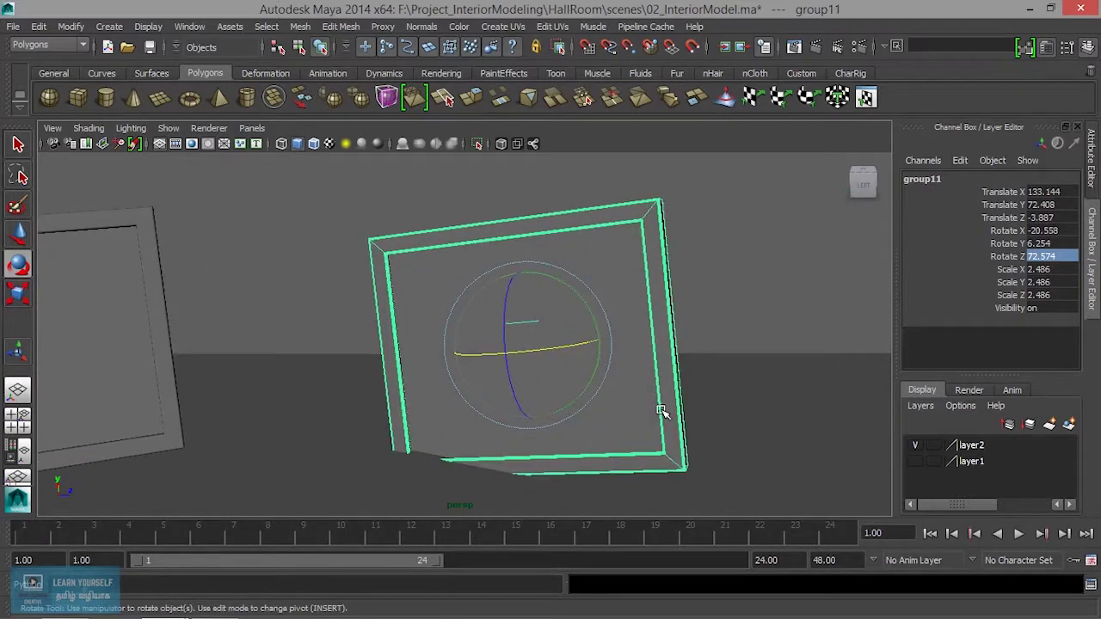
pyautogui.hotkey('ctrl', 'z')
pyautogui.keyDown('alt'); pyautogui.moveTo(634, 410); pyautogui.dragTo(624, 421); pyautogui.keyUp('alt')
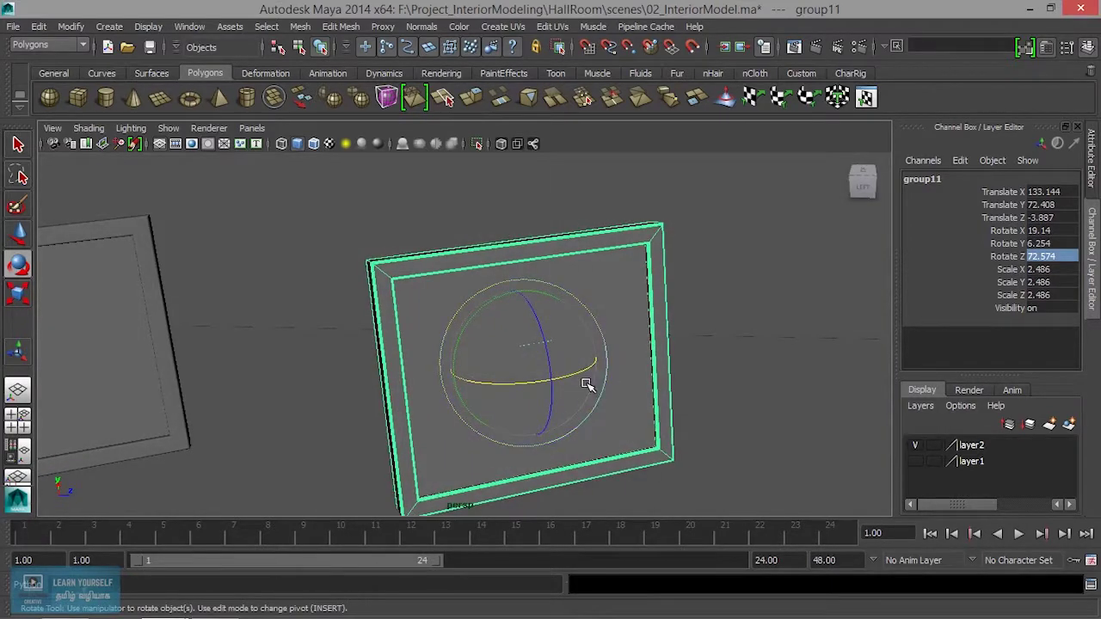
pyautogui.moveTo(593, 372); pyautogui.dragTo(577, 368)
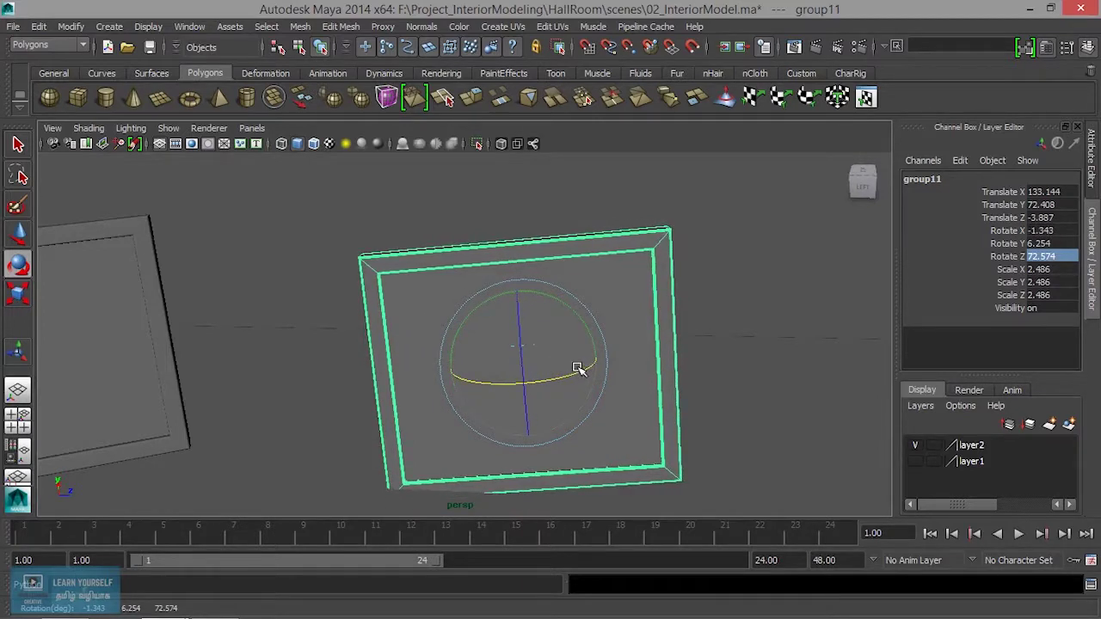
pyautogui.moveTo(585, 305)
pyautogui.mouseDown()
pyautogui.moveTo(590, 370)
pyautogui.moveTo(474, 374)
pyautogui.moveTo(460, 341)
pyautogui.moveTo(583, 349)
pyautogui.mouseUp()
# - Scale the copy to 3.204, raise it onto the cabinet, and adjust its tilt
pyautogui.press('r')
pyautogui.moveTo(483, 359)
pyautogui.mouseDown()
pyautogui.moveTo(602, 388)
pyautogui.moveTo(607, 398)
pyautogui.moveTo(574, 417)
pyautogui.moveTo(619, 430)
pyautogui.mouseUp()
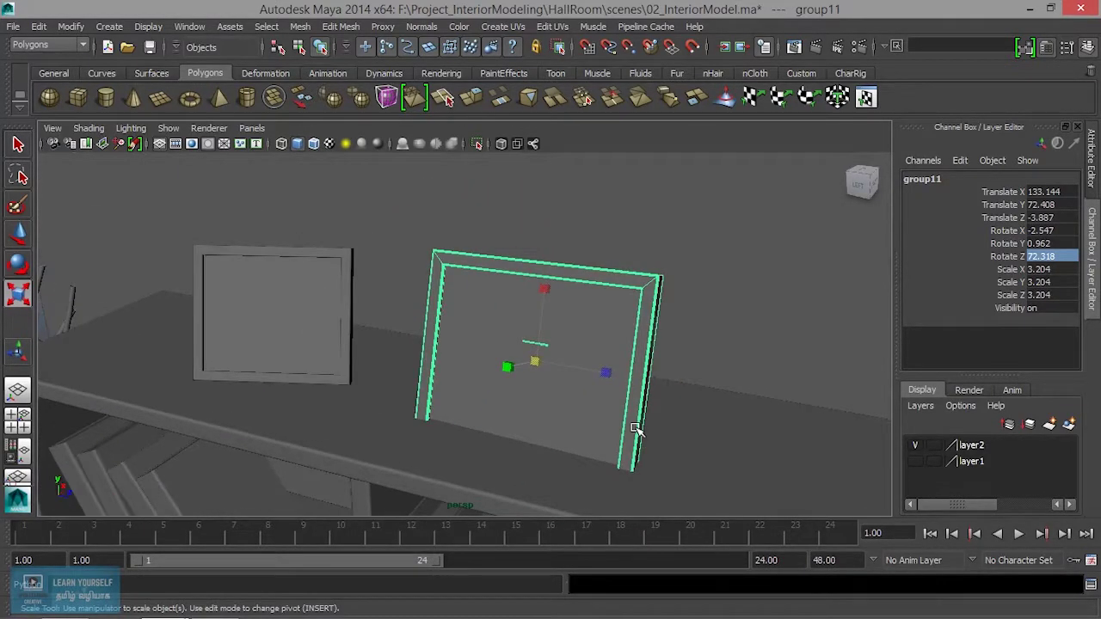
pyautogui.press('w')
pyautogui.moveTo(535, 312); pyautogui.dragTo(541, 296)
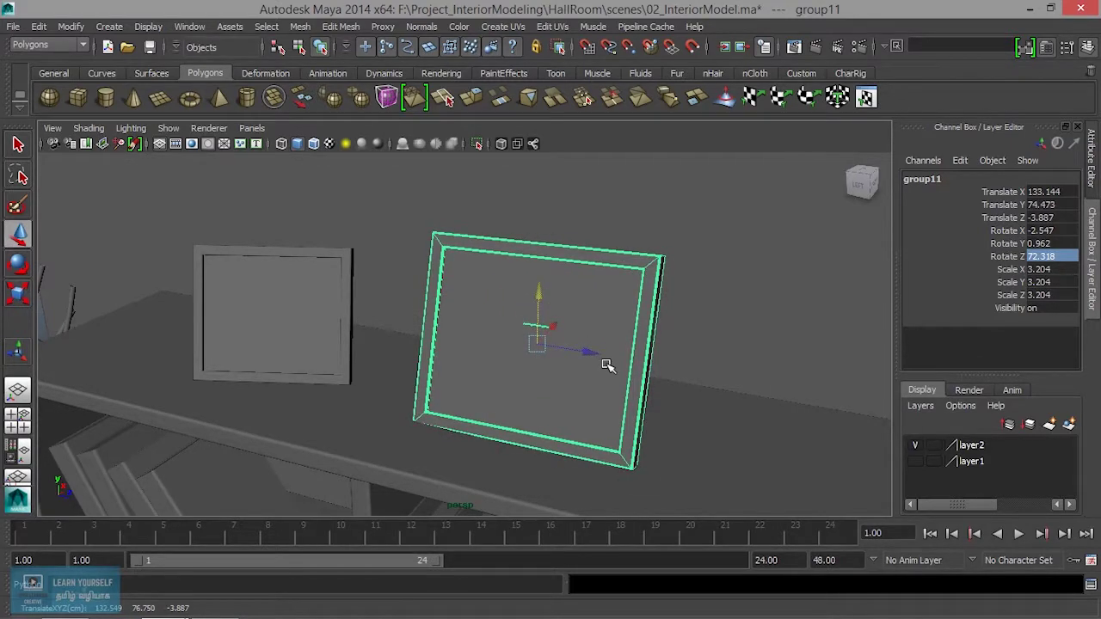
pyautogui.press('e')
pyautogui.moveTo(599, 321)
pyautogui.mouseDown()
pyautogui.moveTo(560, 374)
pyautogui.moveTo(528, 356)
pyautogui.moveTo(673, 388)
pyautogui.mouseUp()
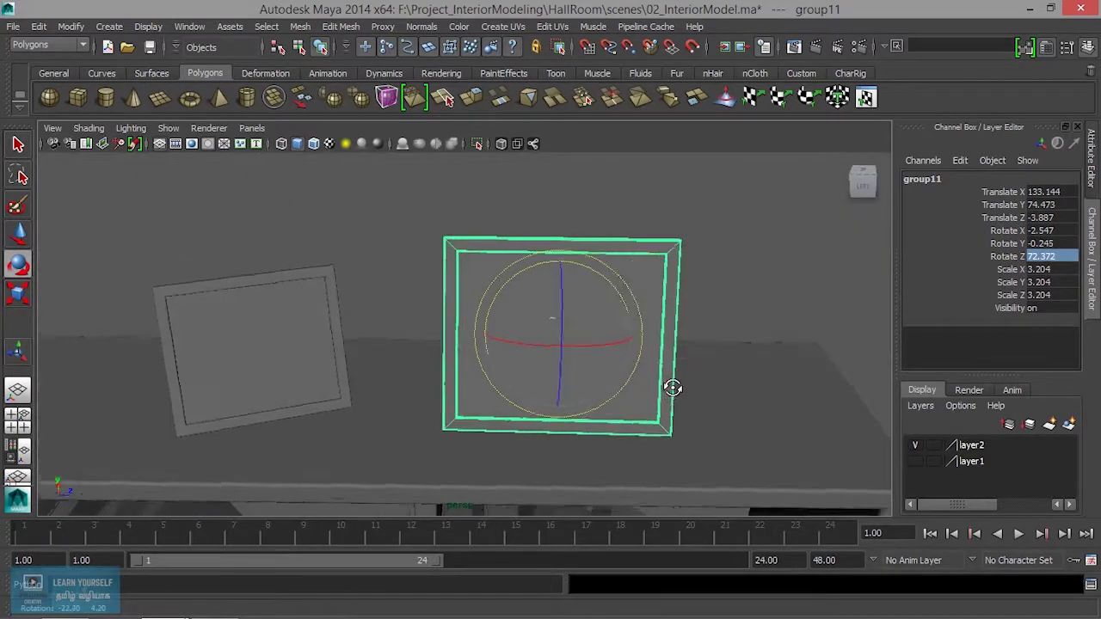
# - Deselect the copy and pull back to view the whole room
pyautogui.scroll(-3, 671, 396)
pyautogui.click(708, 459)
pyautogui.moveTo(708, 459)
pyautogui.keyDown('alt'); pyautogui.mouseDown()
pyautogui.moveTo(541, 459)
pyautogui.moveTo(562, 432)
pyautogui.moveTo(643, 430)
pyautogui.moveTo(470, 418)
pyautogui.mouseUp(); pyautogui.keyUp('alt')
pyautogui.keyDown('alt'); pyautogui.moveTo(481, 386); pyautogui.dragTo(211, 352, button='right'); pyautogui.keyUp('alt')
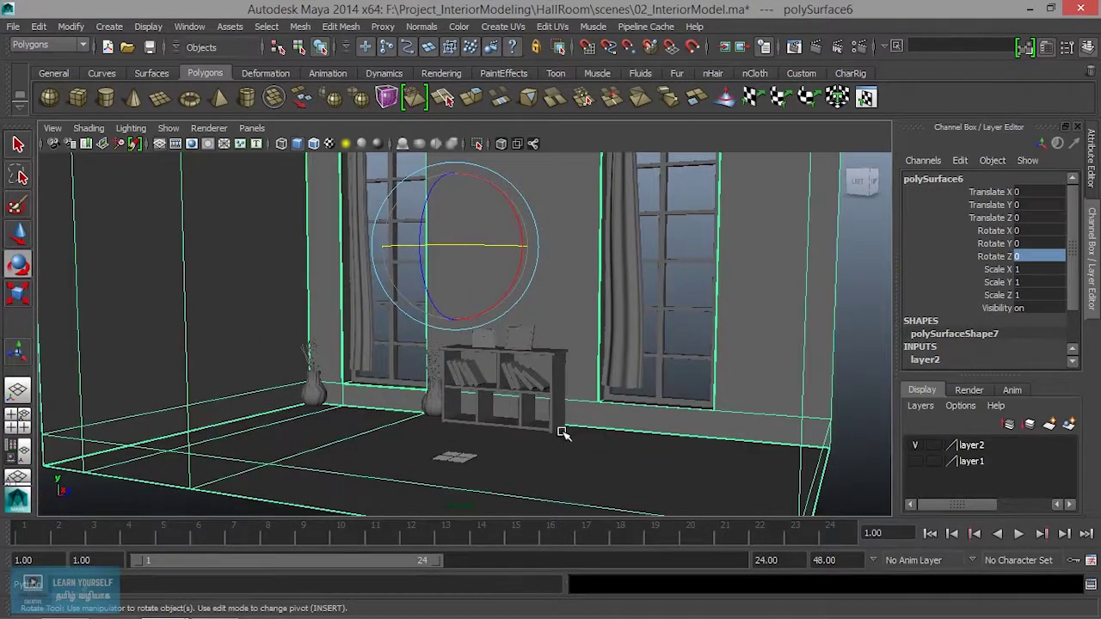
pyautogui.keyDown('alt'); pyautogui.moveTo(565, 432); pyautogui.dragTo(413, 413); pyautogui.keyUp('alt')
pyautogui.keyDown('alt'); pyautogui.moveTo(413, 413); pyautogui.dragTo(556, 438, button='right'); pyautogui.keyUp('alt')
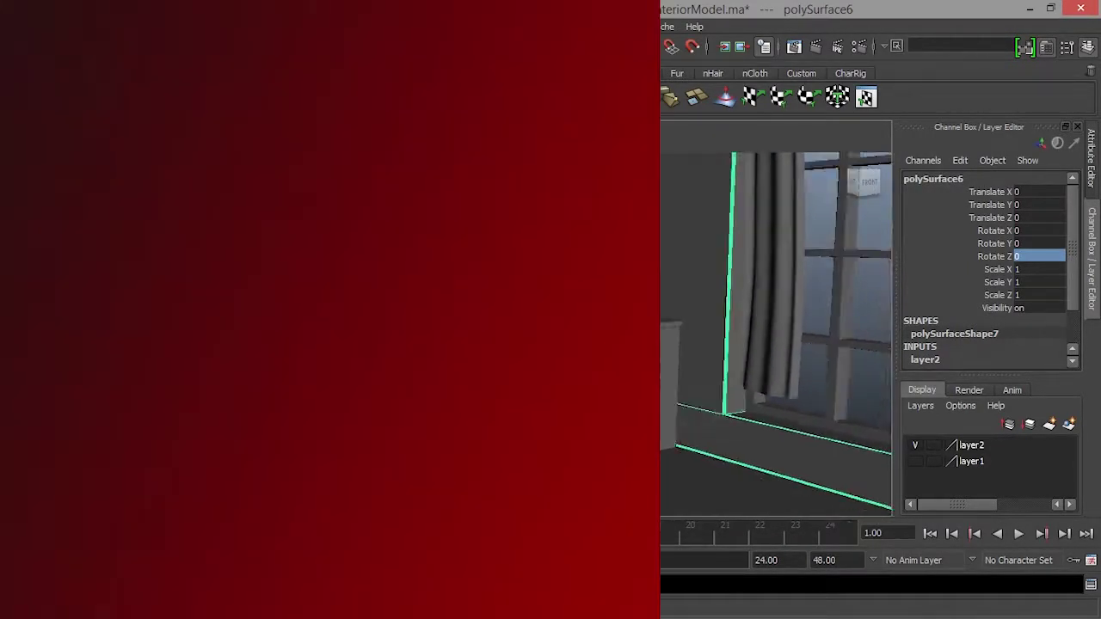